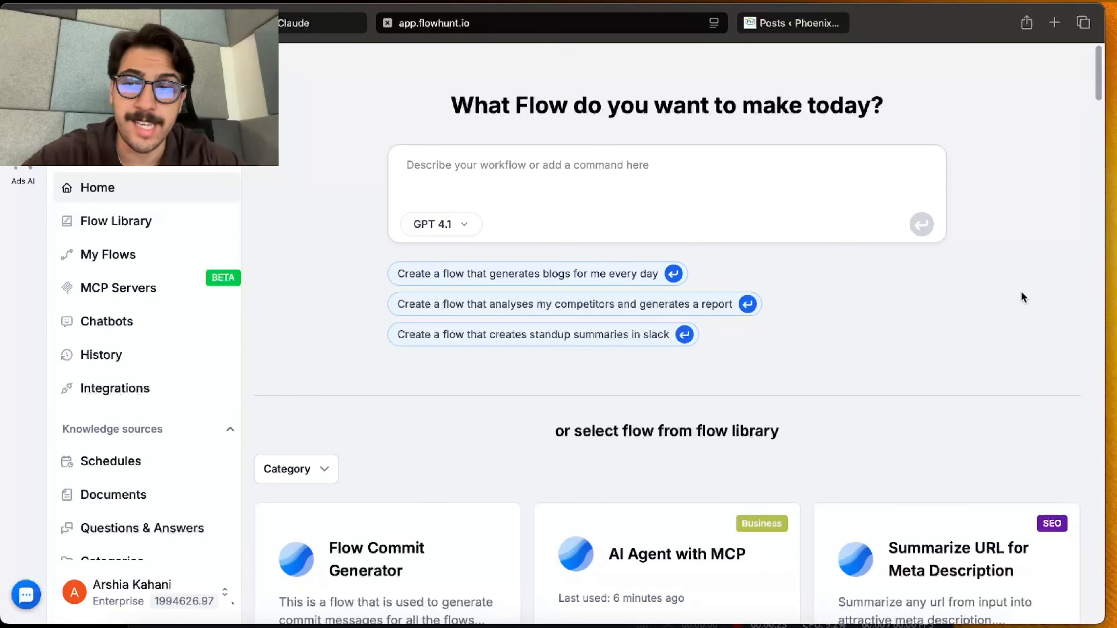
Visit the integrations page, and start adding a new MCP server from the MCP servers page
left_click(175, 381)
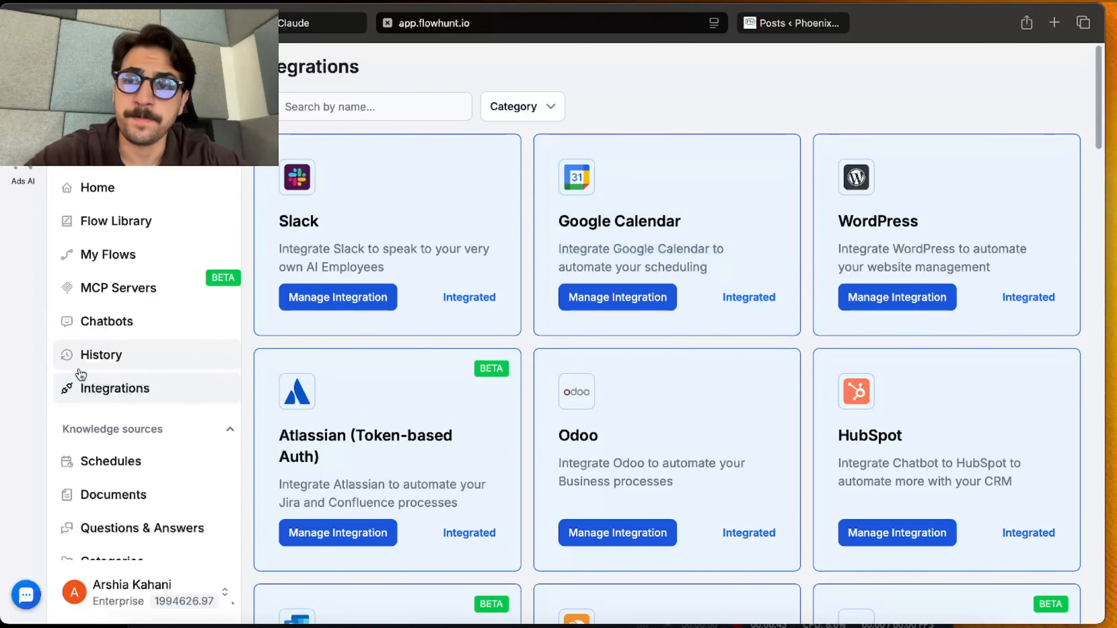
left_click(154, 292)
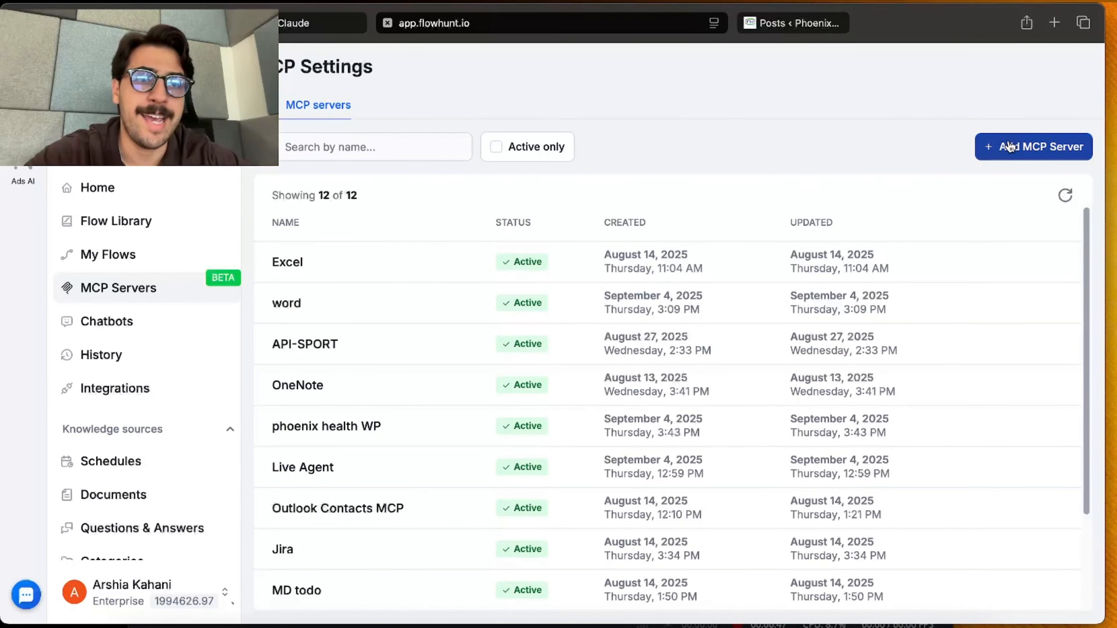
left_click(1009, 147)
Choose the WordPress MCP Server for the new server and select all of its capabilities
scroll(335, 384, "down", 5)
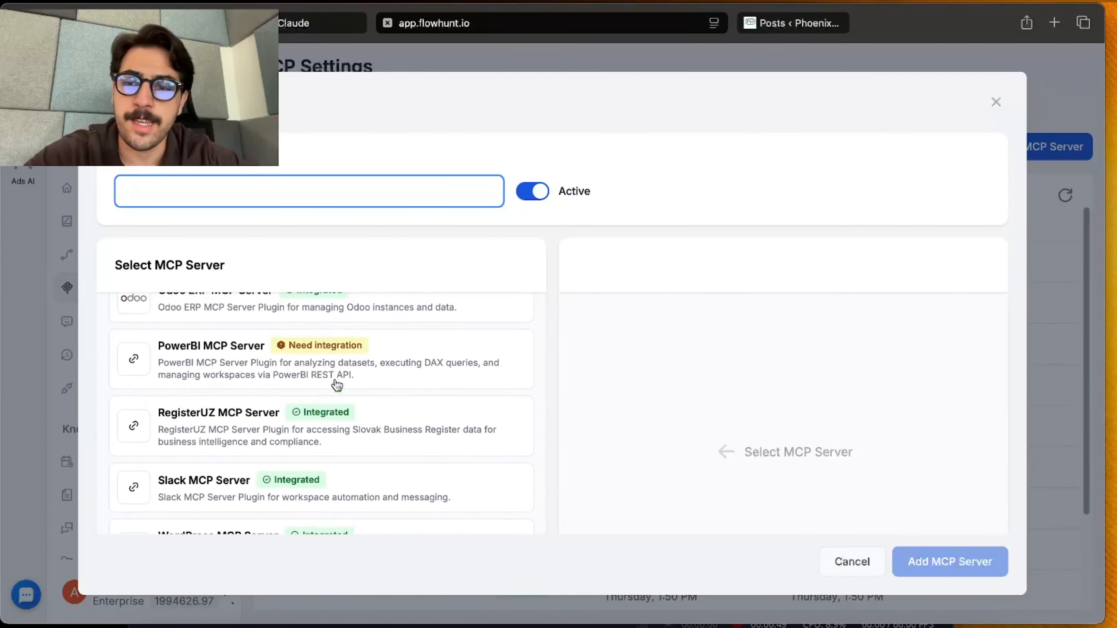
scroll(337, 385, "down", 3)
left_click(209, 501)
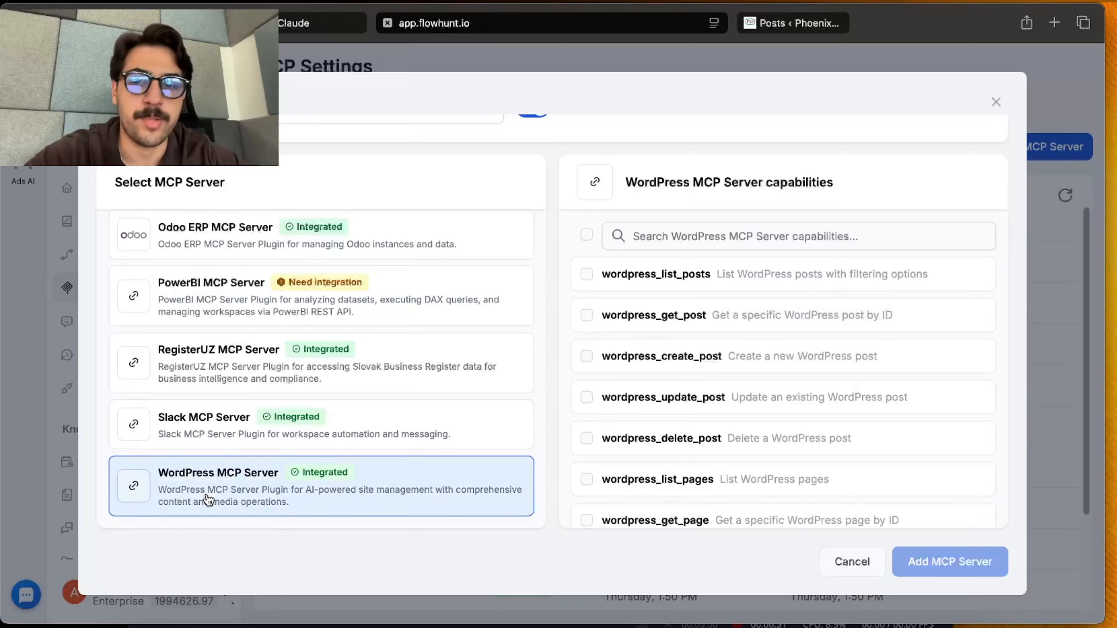
scroll(570, 295, "up", 2)
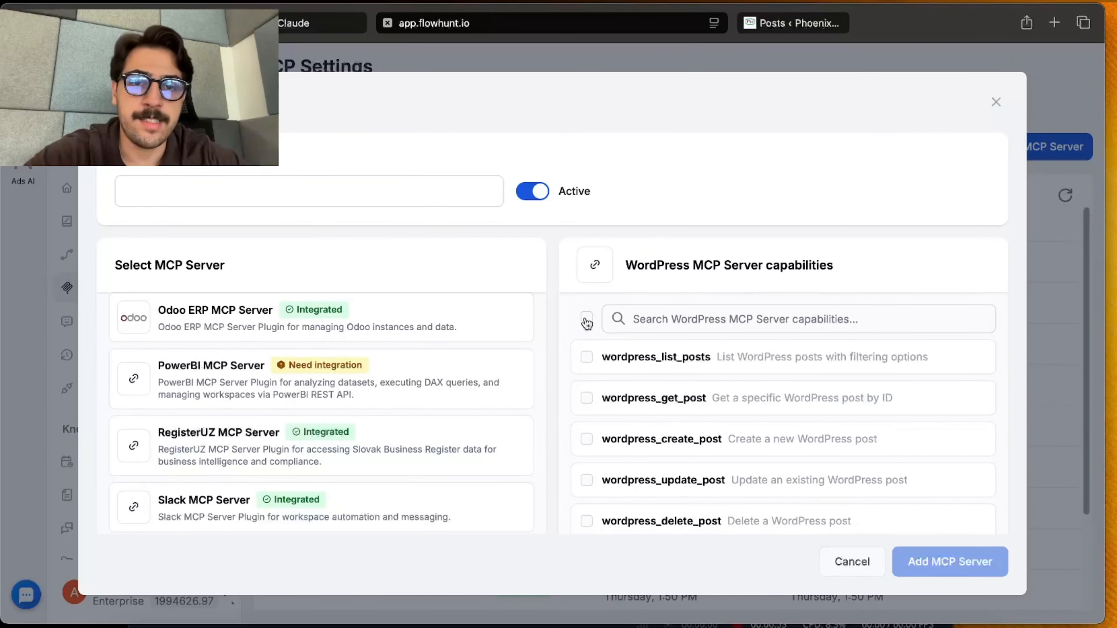
left_click(586, 319)
Examine the full list of selected WordPress MCP Server capabilities
scroll(712, 405, "down", 4)
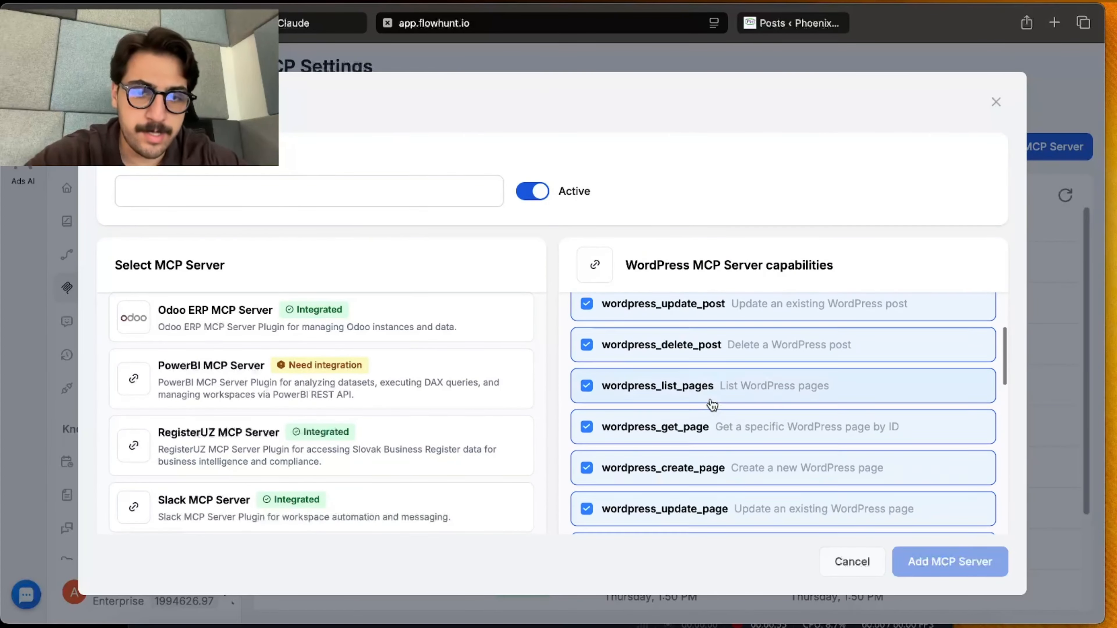
scroll(712, 405, "down", 5)
scroll(716, 205, "down", 2)
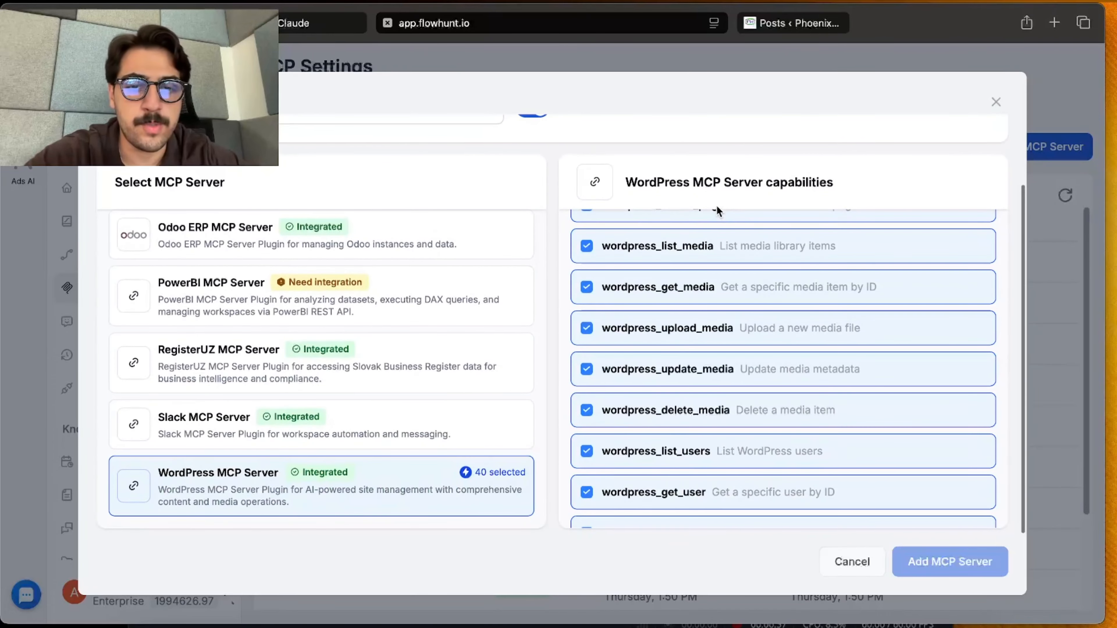
scroll(741, 407, "down", 4)
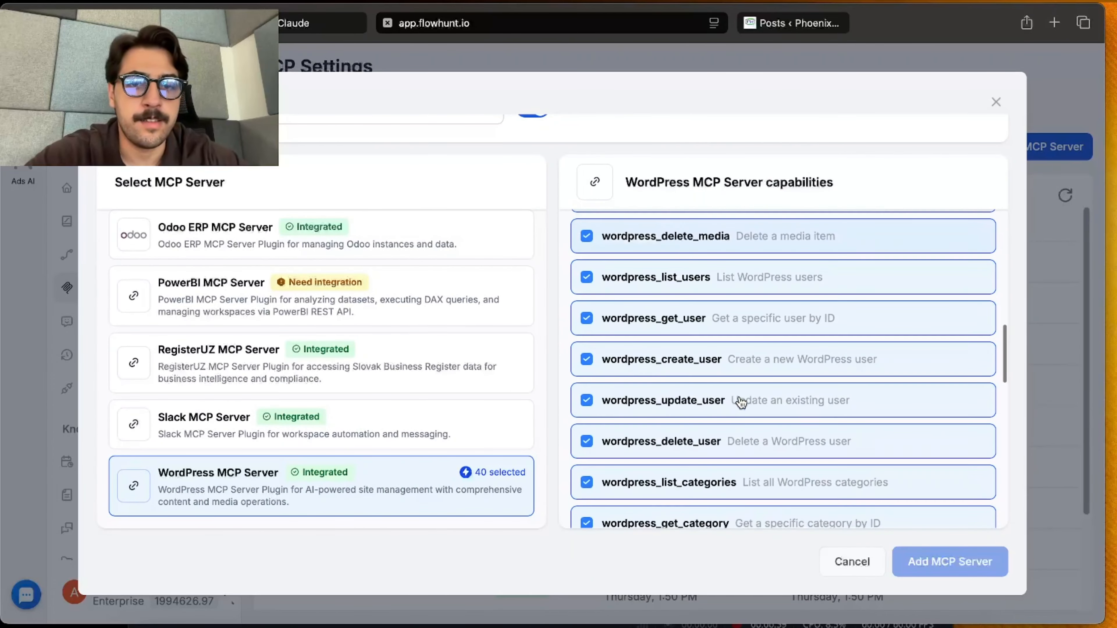
scroll(741, 402, "down", 3)
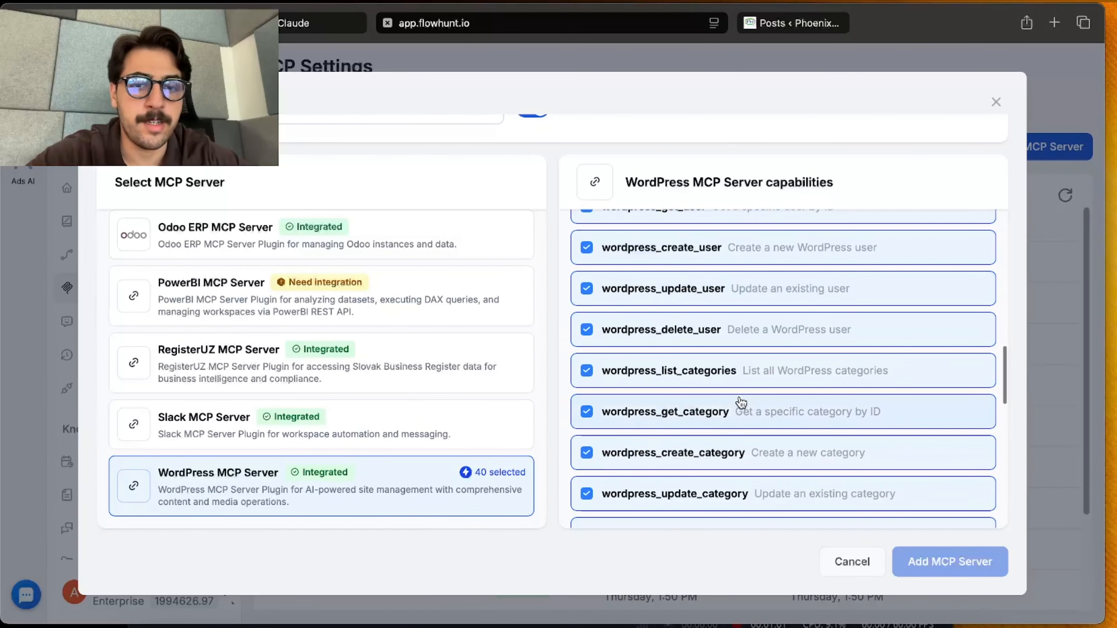
scroll(741, 401, "down", 1)
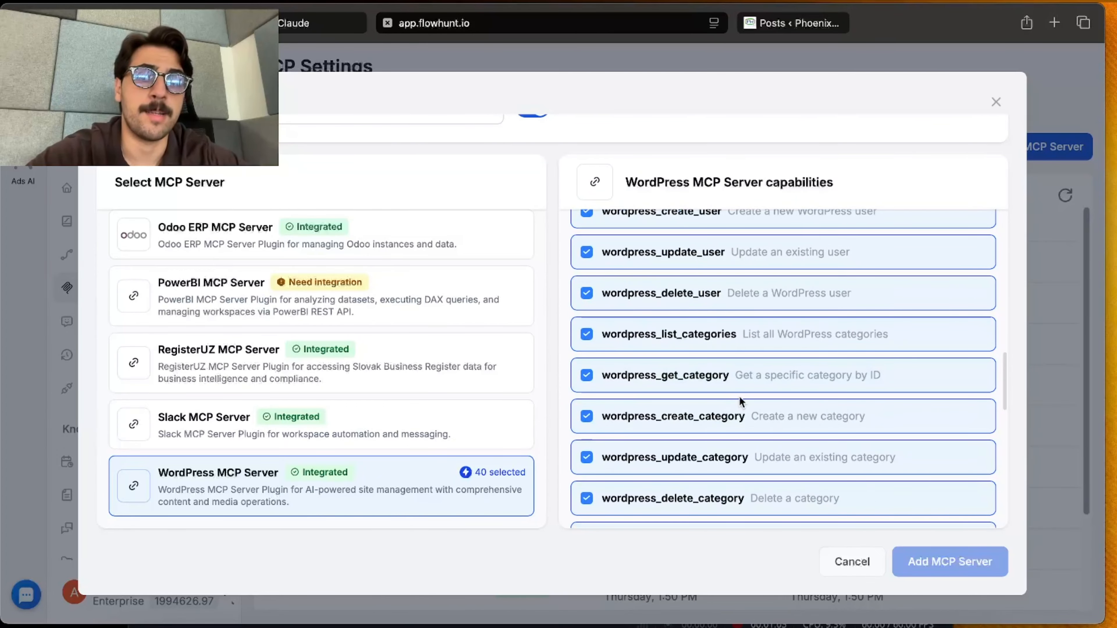
scroll(739, 396, "up", 20)
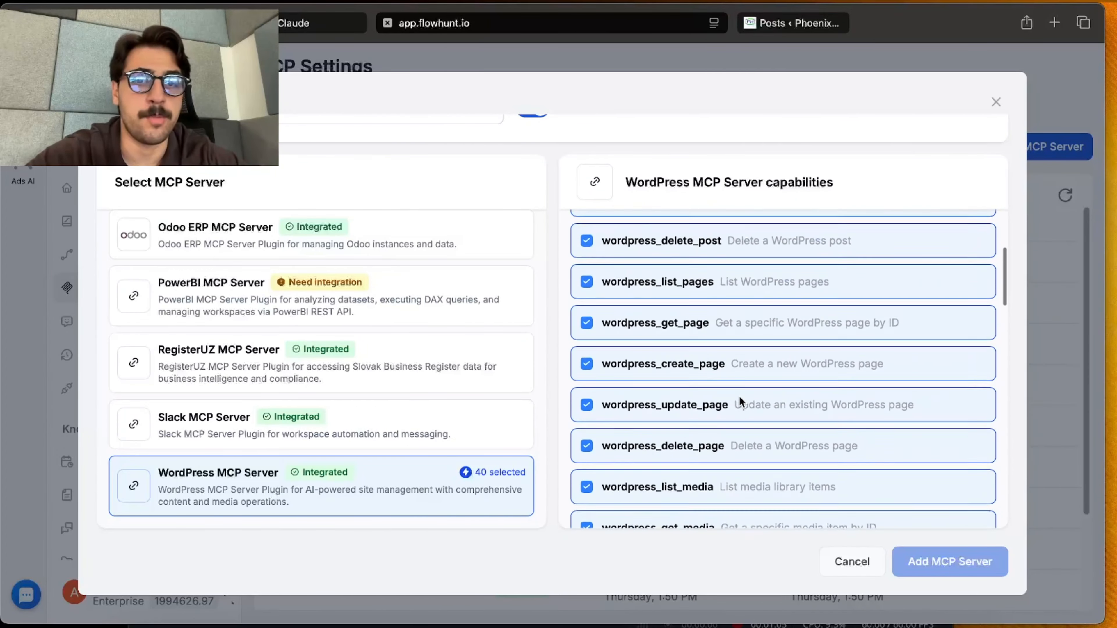
scroll(739, 396, "down", 20)
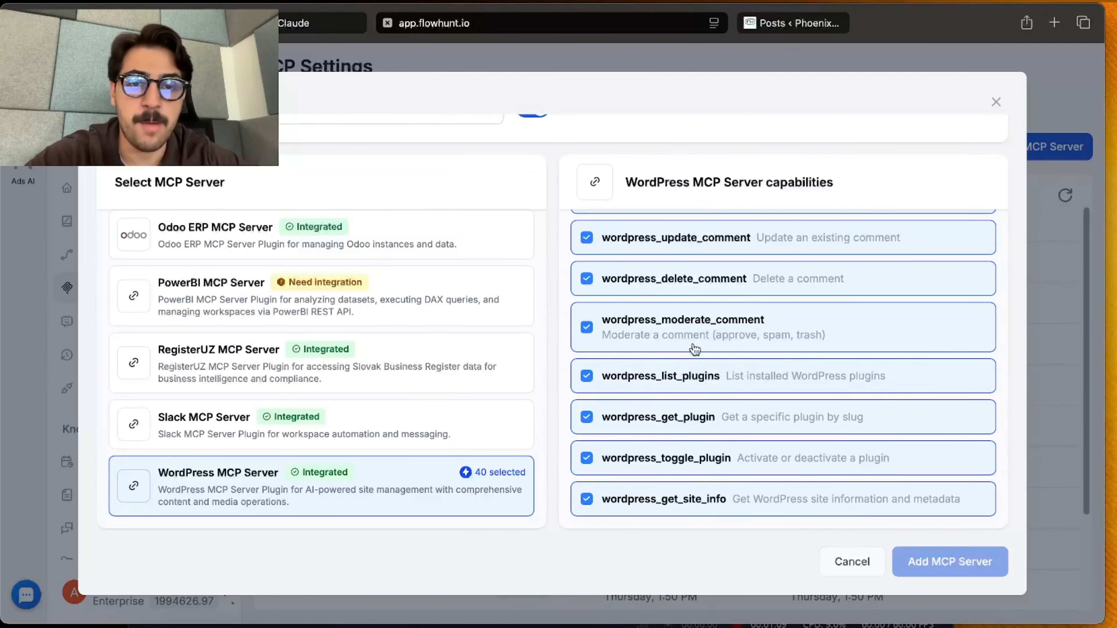
Name the new MCP server Claude WP and create it
scroll(404, 159, "up", 3)
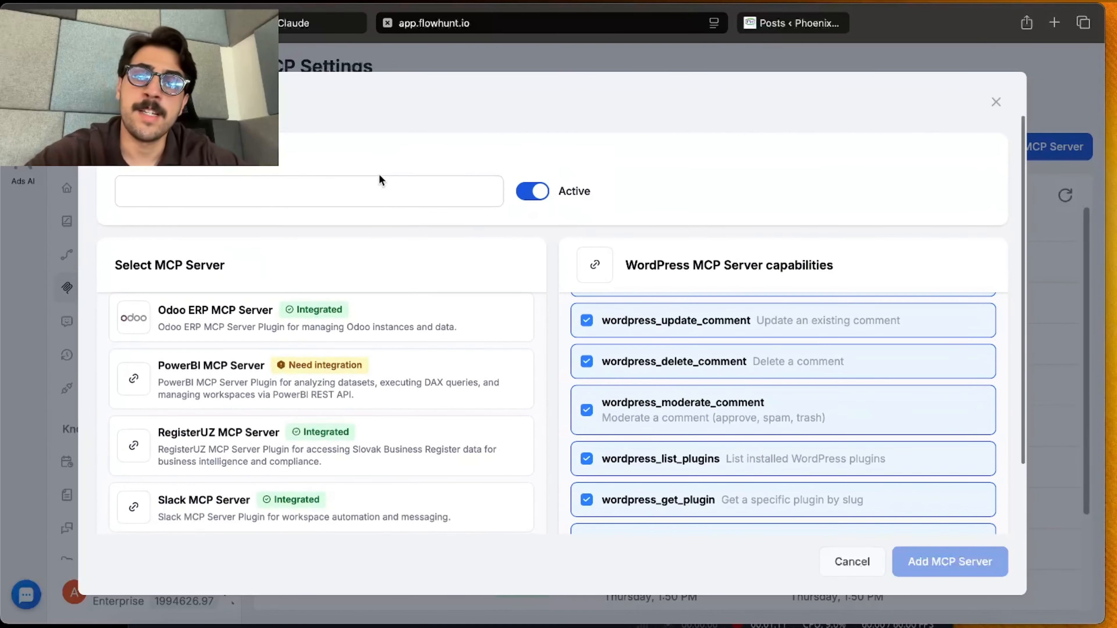
left_click(380, 187)
type("c")
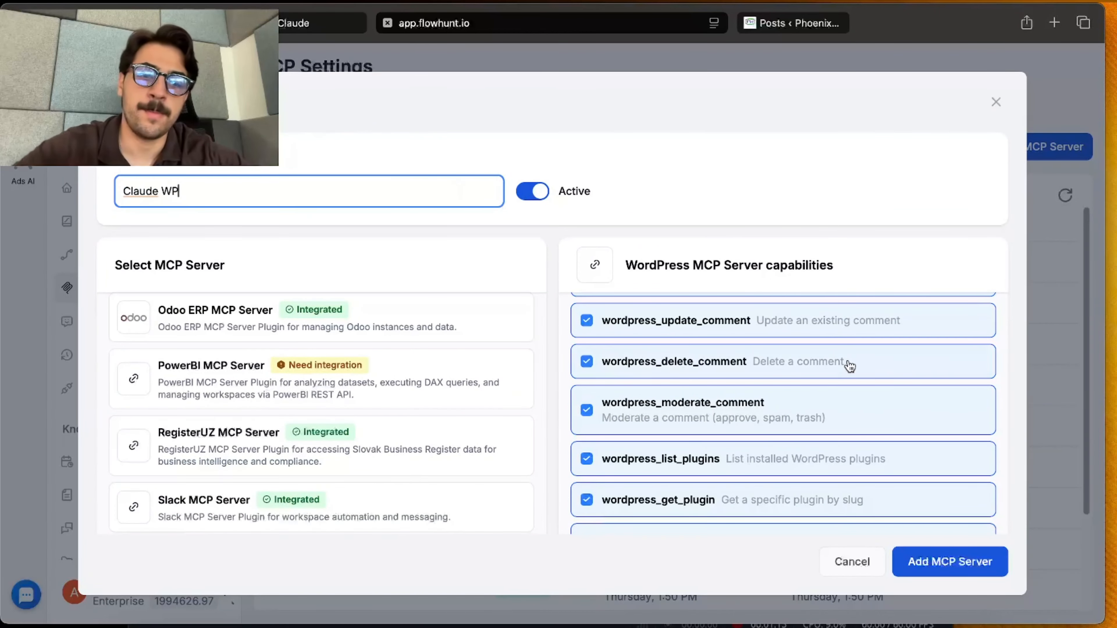
left_click(977, 559)
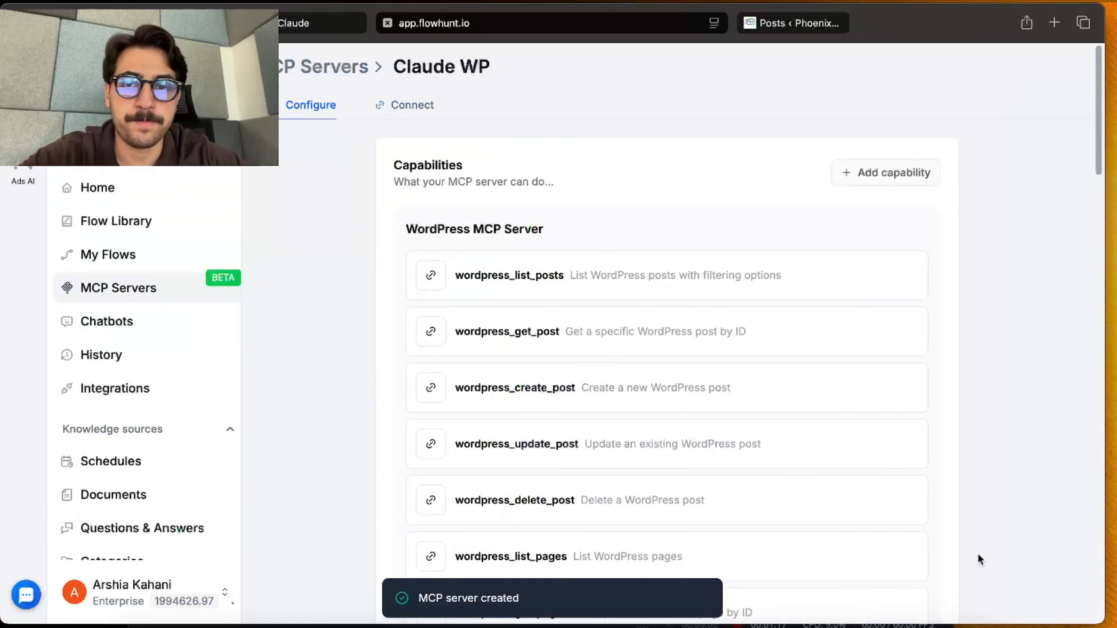
Set Claude as the MCP client for the Claude WP server and review the connection instructions
scroll(638, 290, "down", 10)
scroll(616, 277, "up", 10)
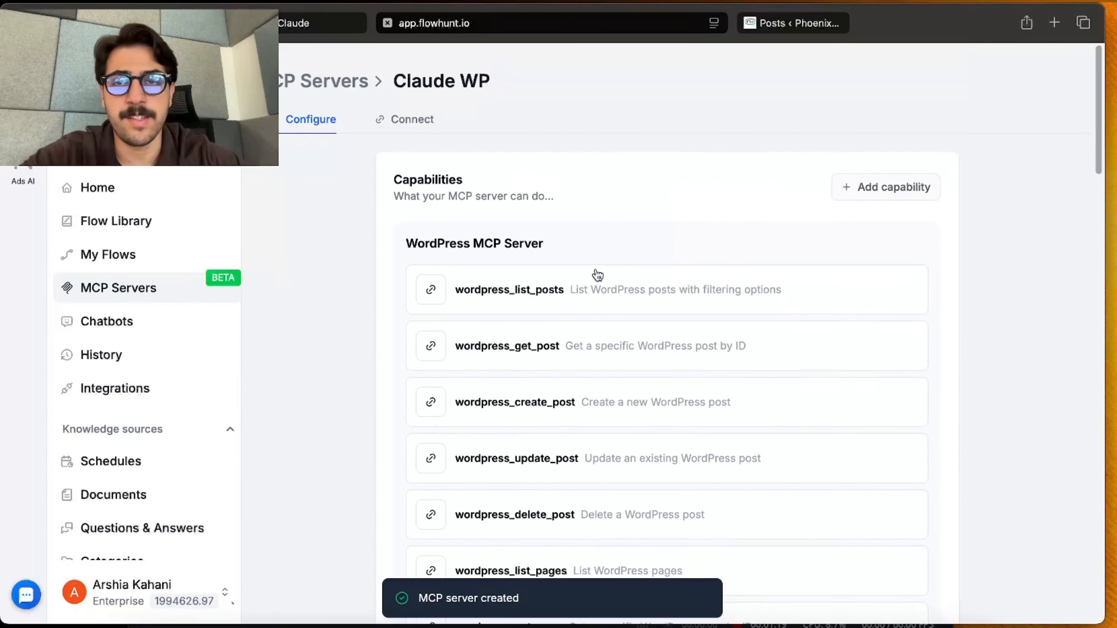
left_click(411, 106)
left_click(482, 216)
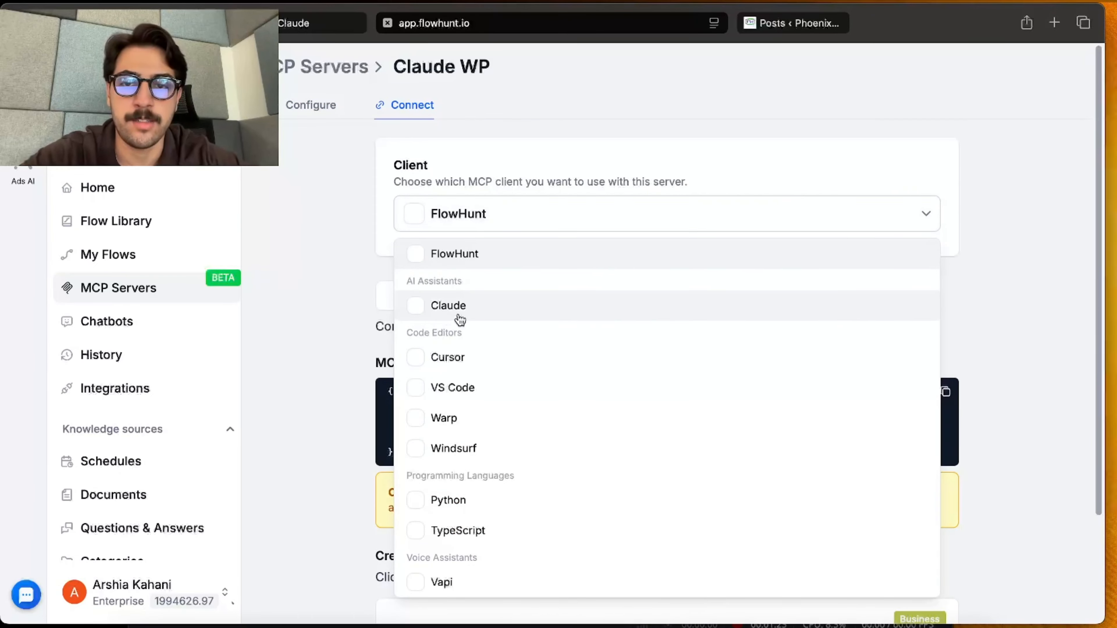
left_click(513, 310)
scroll(514, 311, "down", 3)
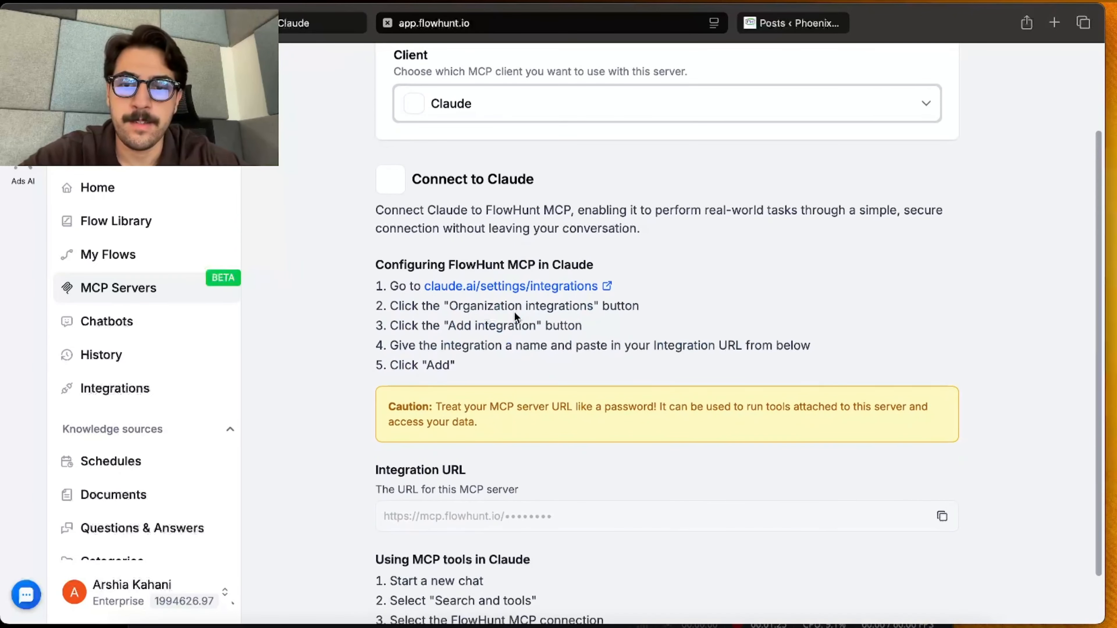
scroll(514, 311, "down", 2)
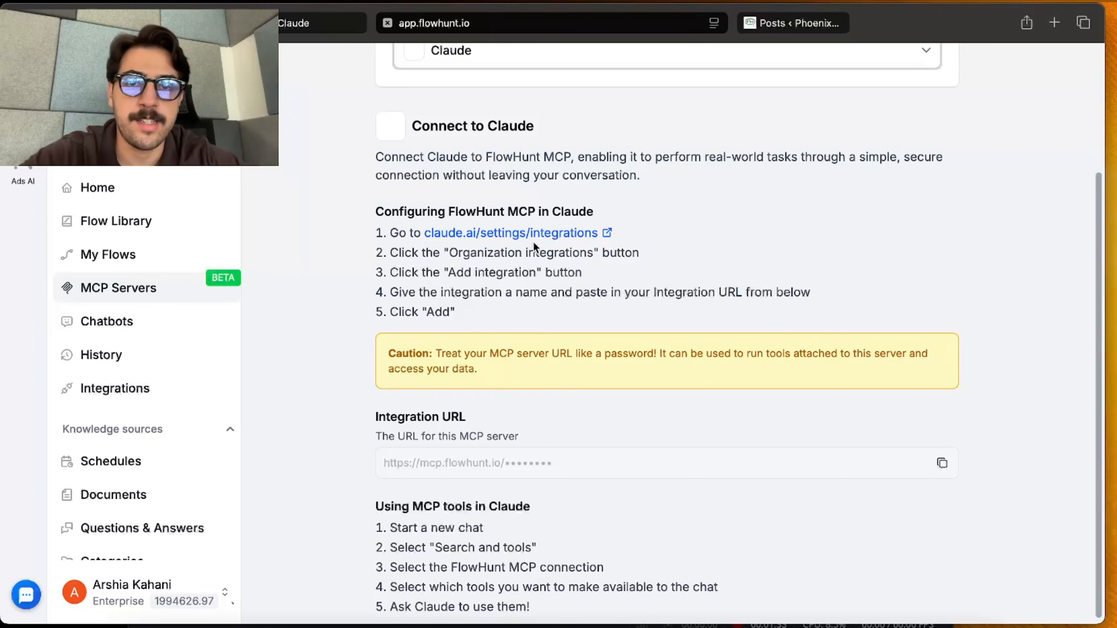
Switch to the connector settings in Claude, dismiss the open custom connector dialog and accept all cookies
left_click(295, 25)
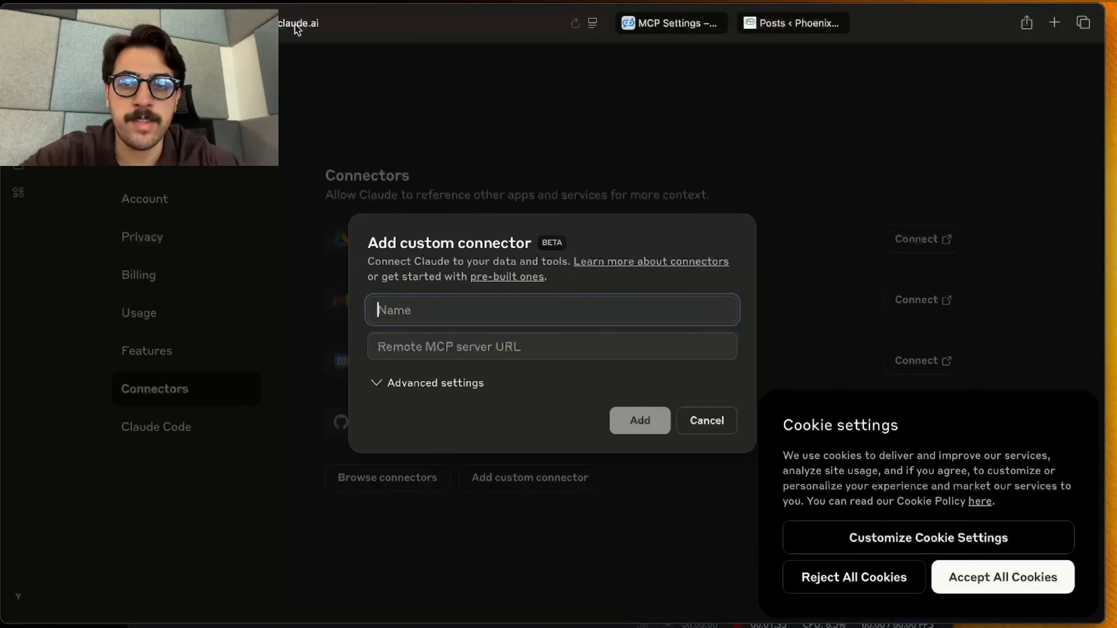
left_click(707, 420)
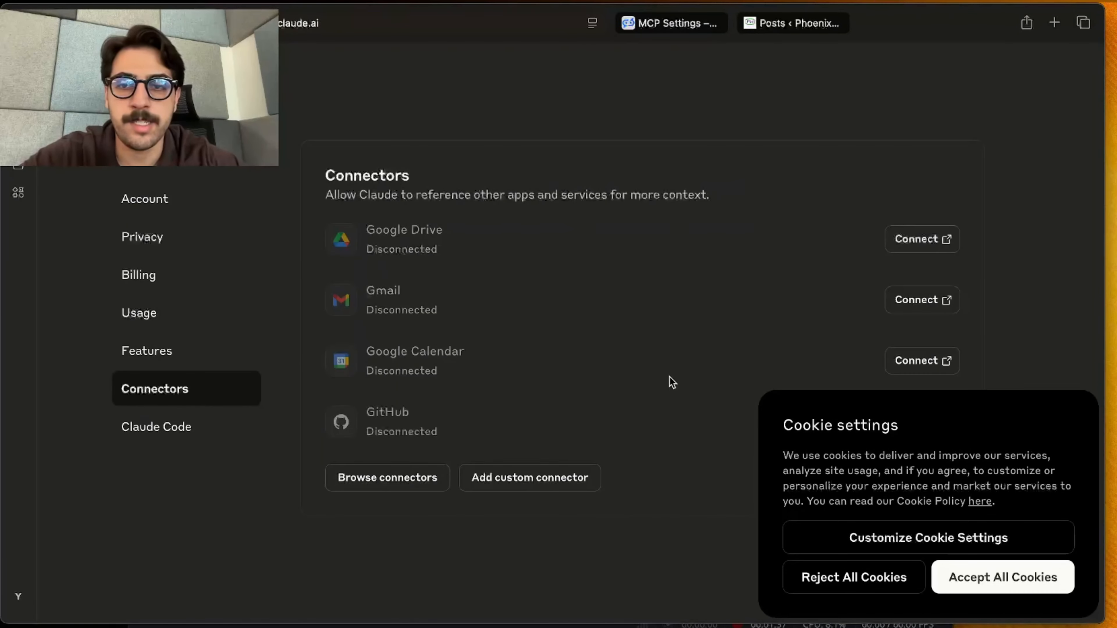
left_click(982, 594)
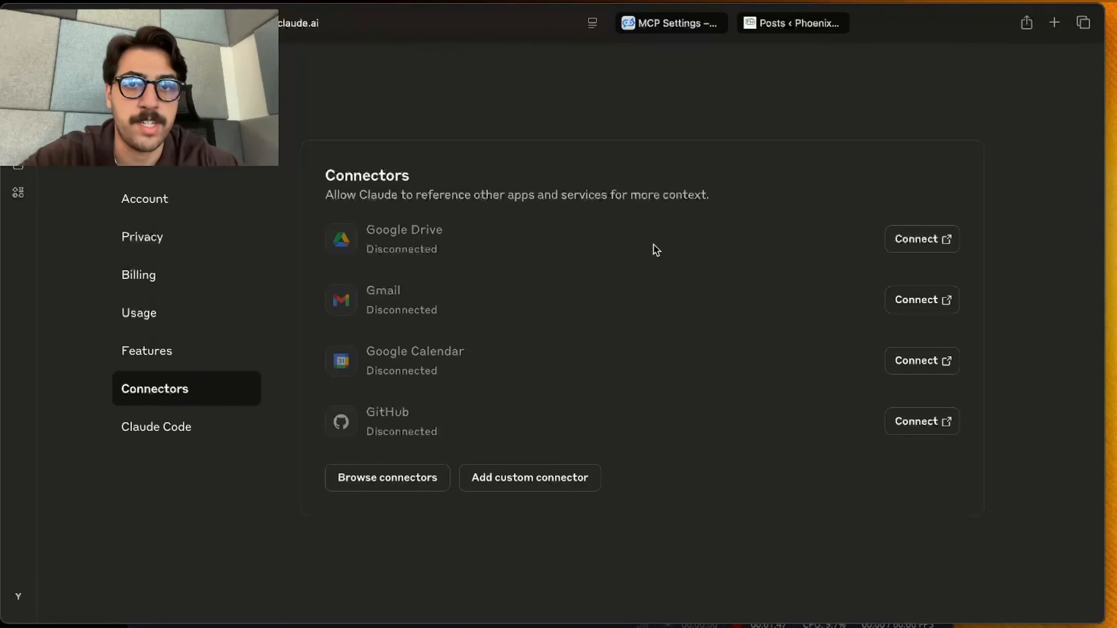
Return to FlowHunt and copy the integration URL of the Claude WP server
left_click(657, 28)
scroll(593, 443, "down", 1)
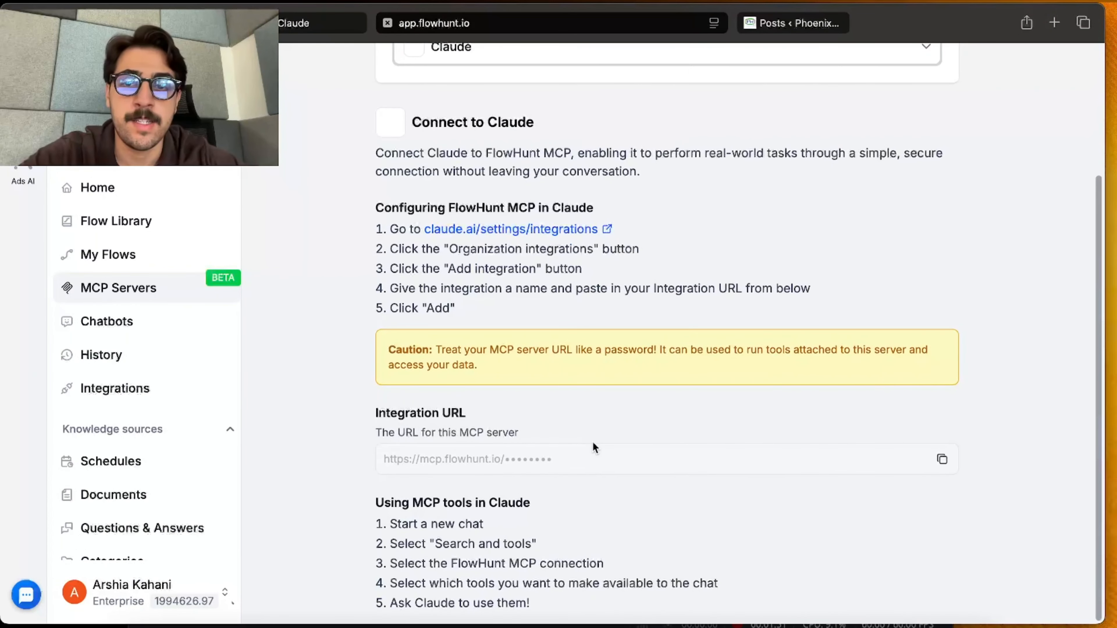
left_click_drag(376, 413, 454, 417)
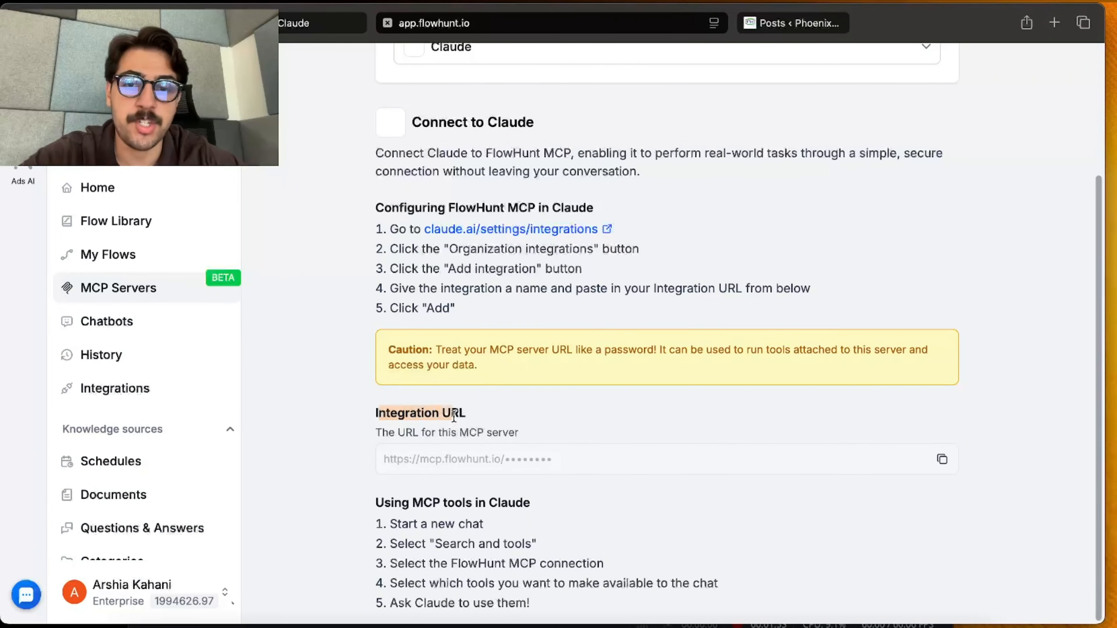
left_click(943, 460)
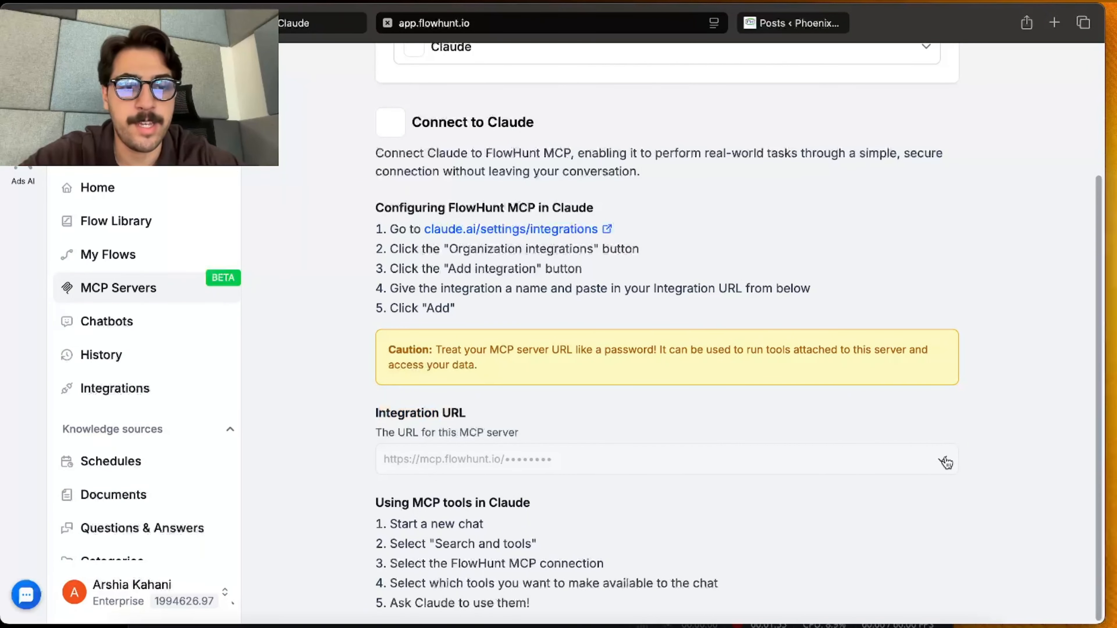
Switch to Claude and add a custom connector named FlowhUNT wp, pasting the copied integration URL as its remote MCP server URL
left_click(288, 15)
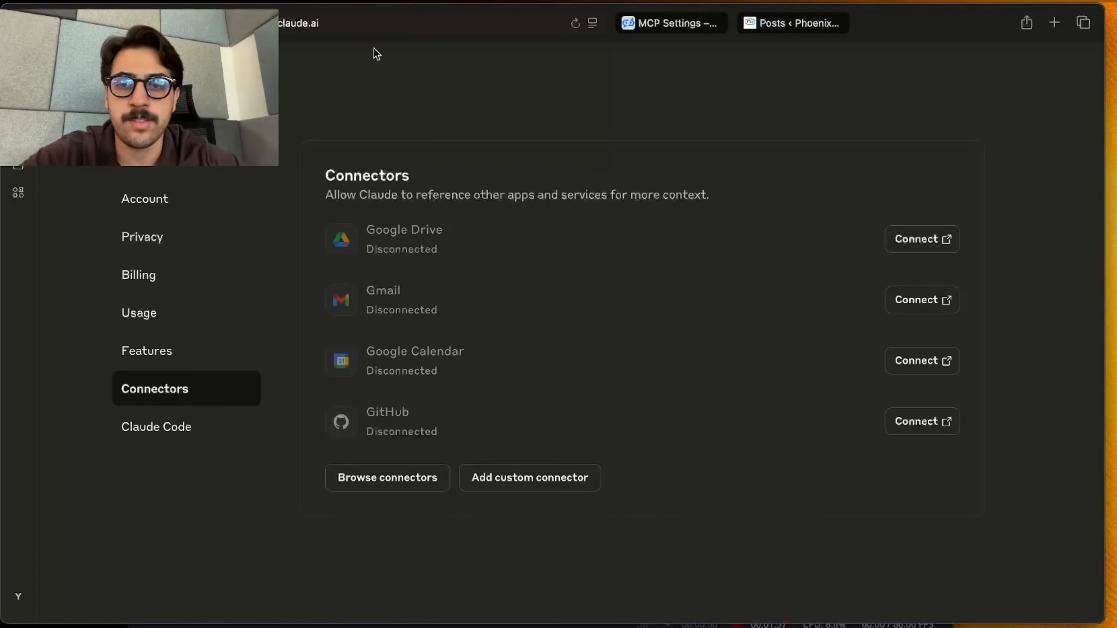
left_click(521, 487)
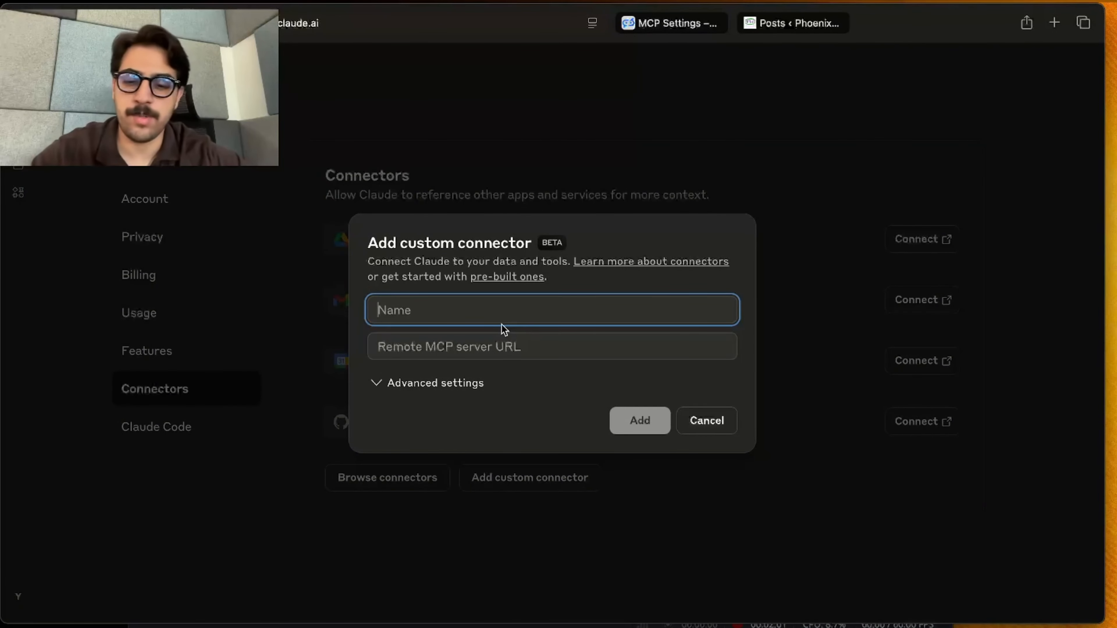
type("FlowhUNT ")
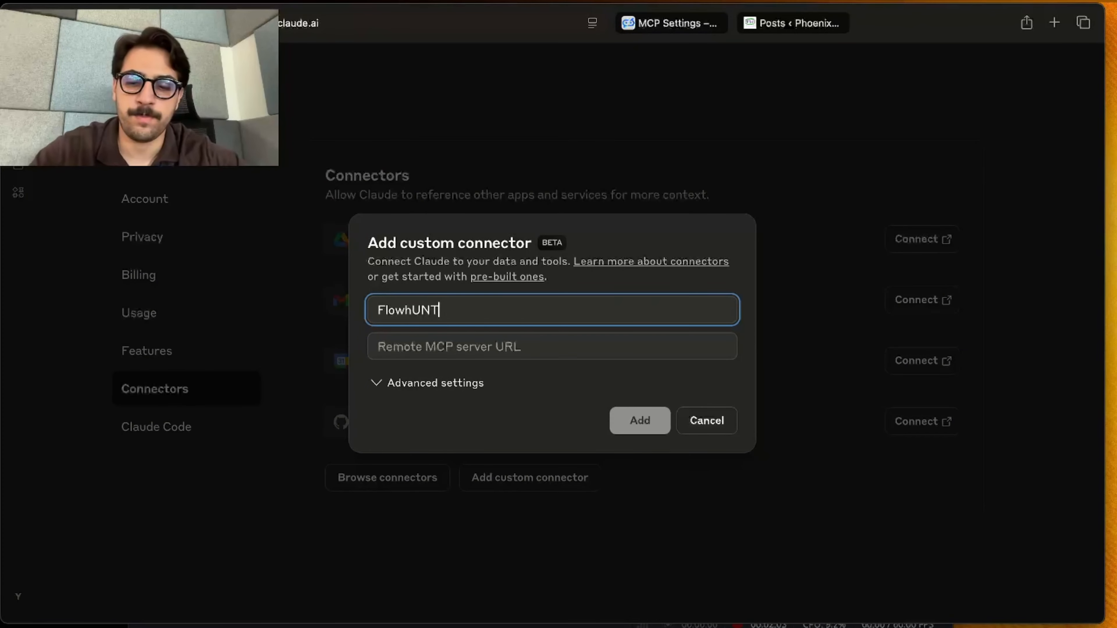
type("wp")
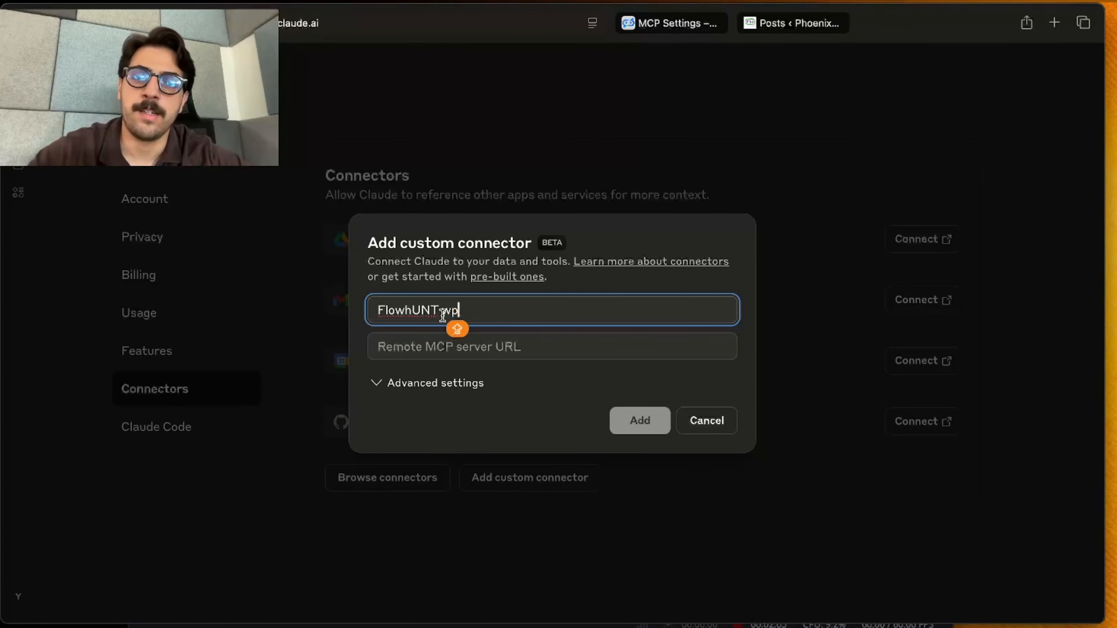
left_click(427, 351)
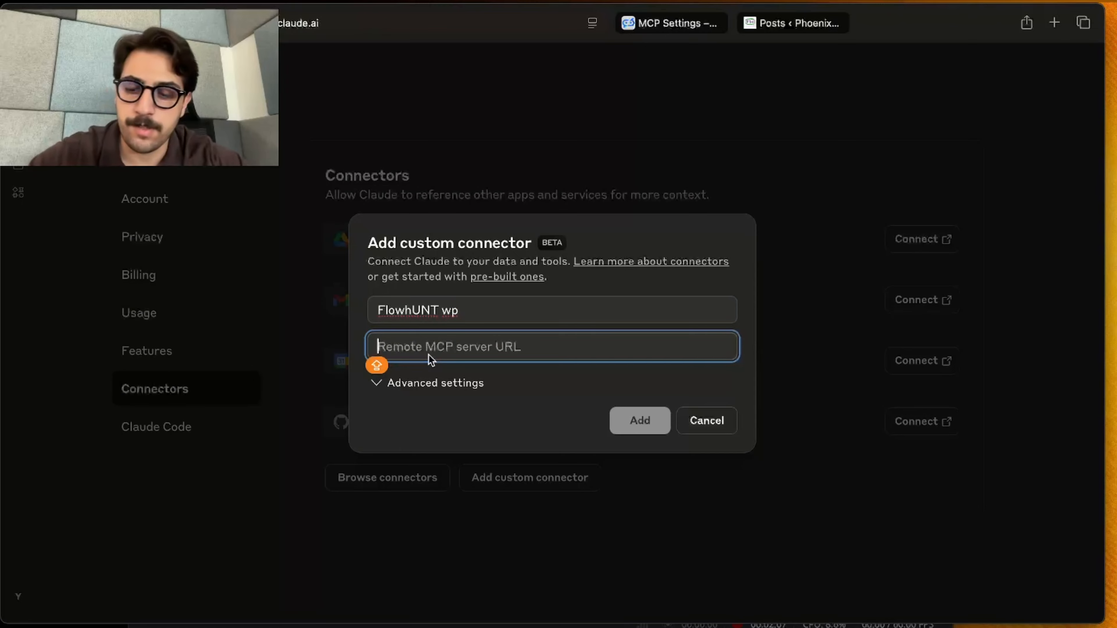
key("super+v")
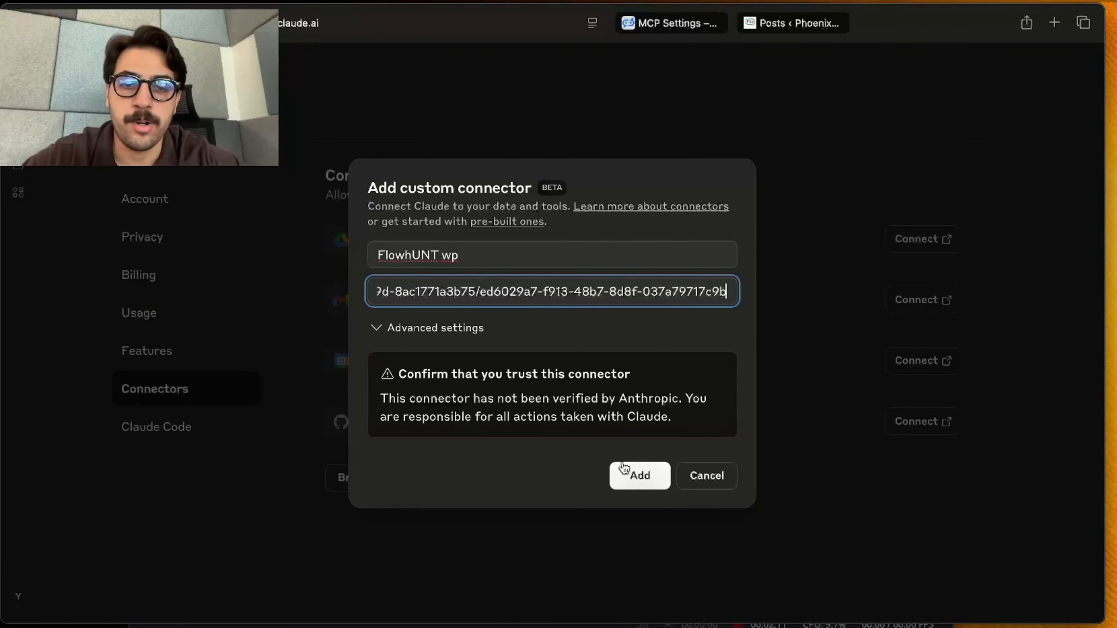
left_click(641, 477)
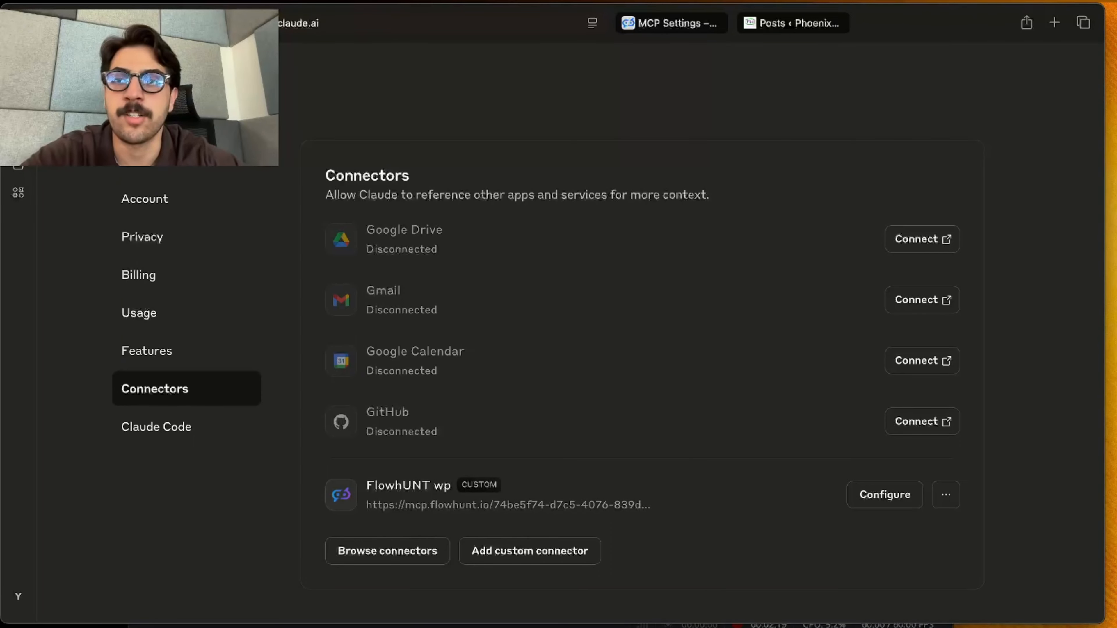
Start a new Claude chat and open its search and tools options
left_click(18, 137)
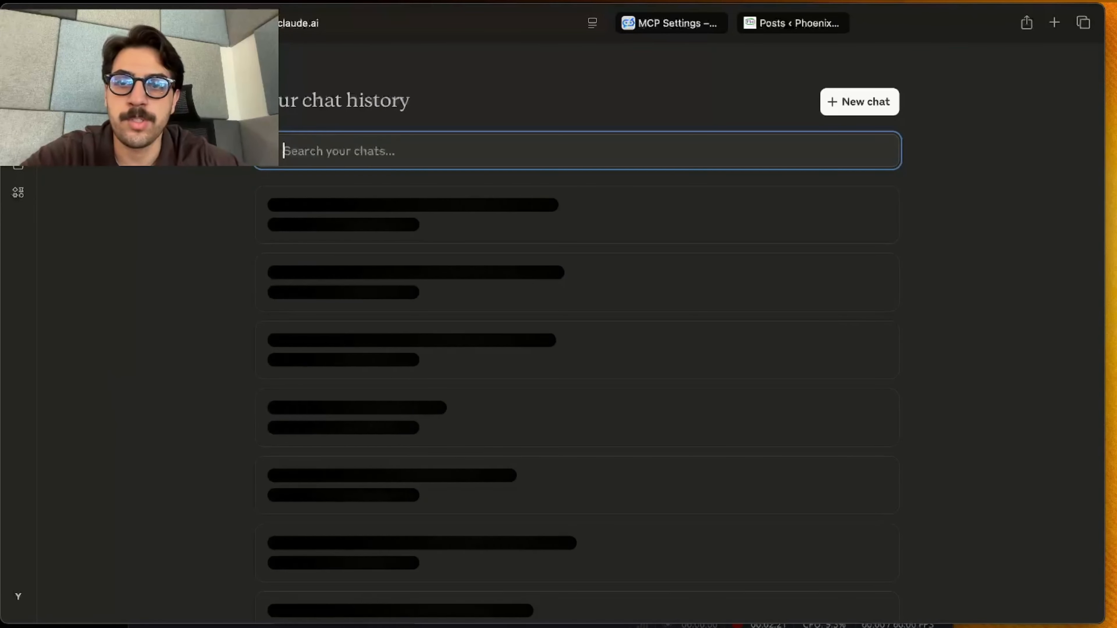
left_click(872, 106)
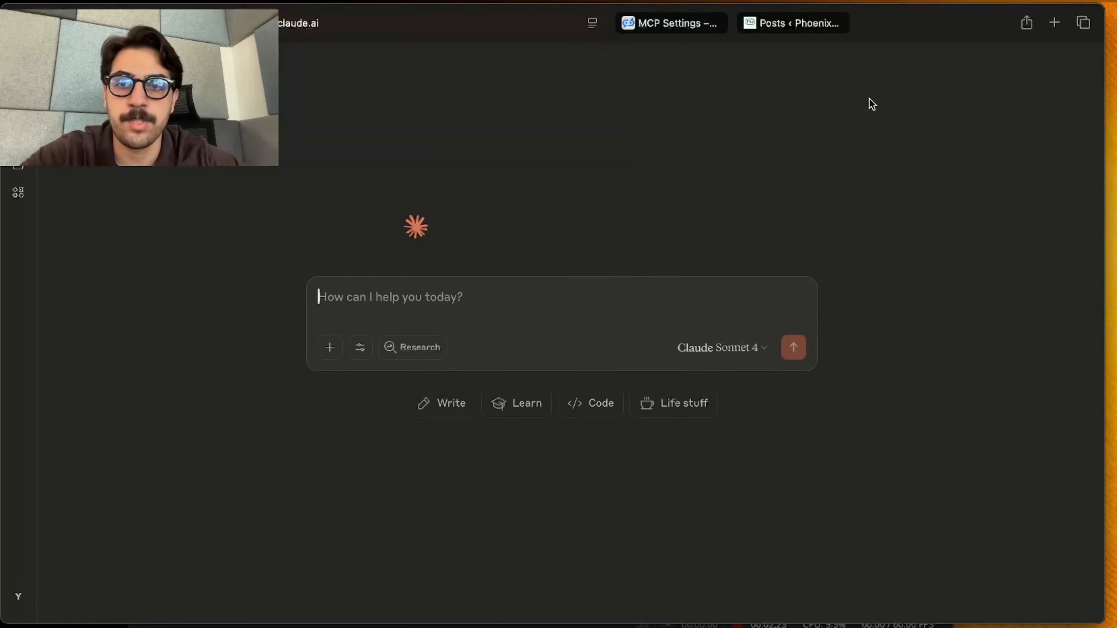
left_click(359, 347)
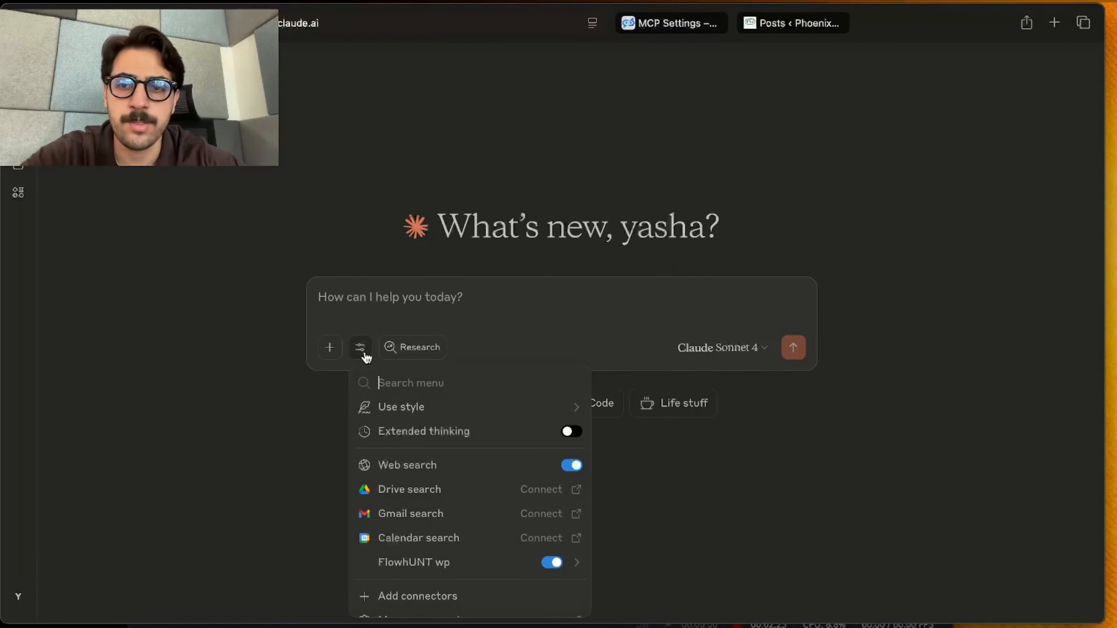
Check the FlowhUNT wp connector among the chat tools, then send the prompt "Use the Flowhunt map server to create a small blog post in my Wordpress"
scroll(444, 473, "down", 1)
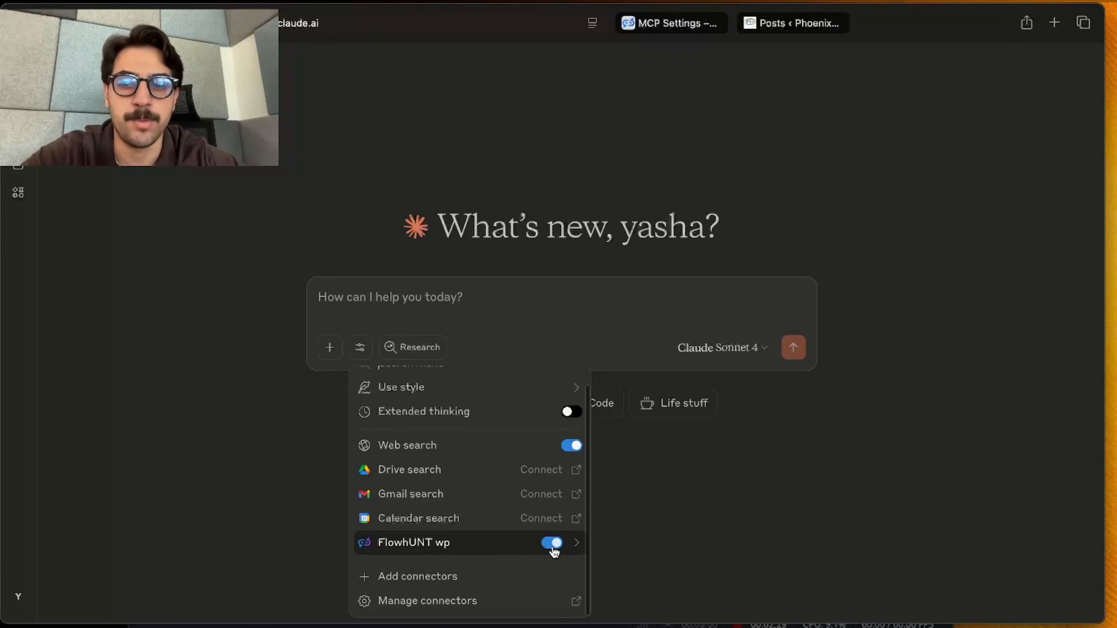
left_click(718, 305)
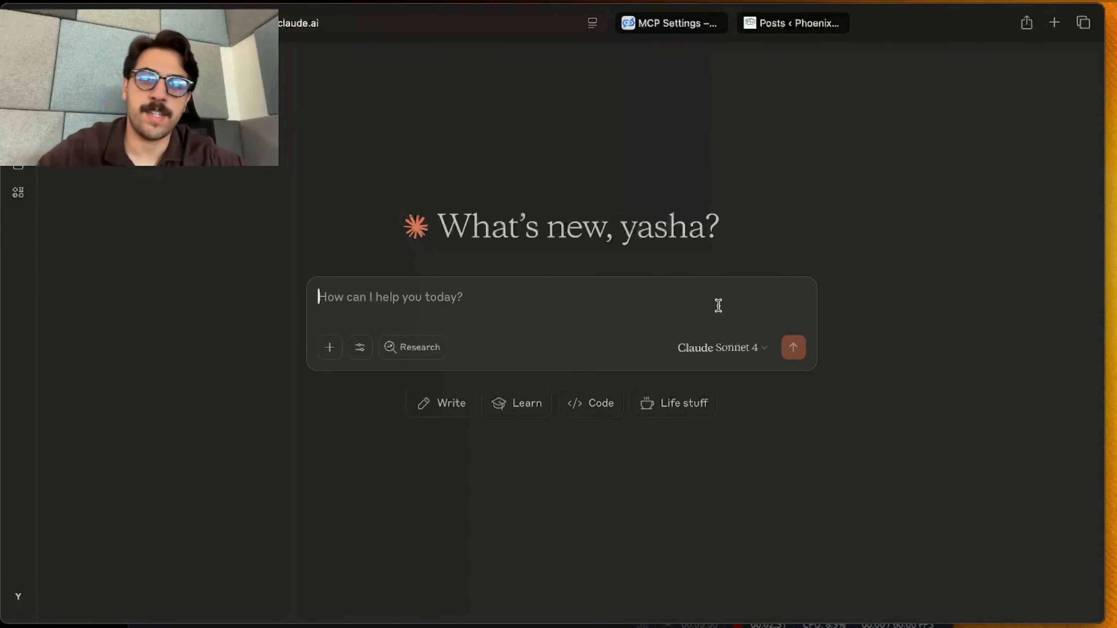
type("y")
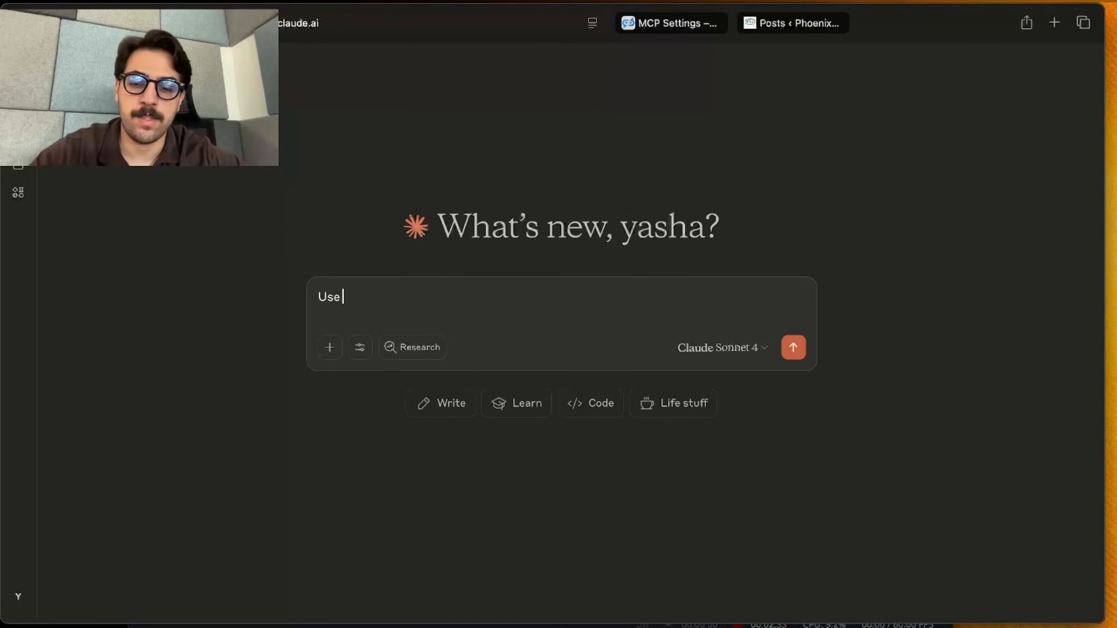
type("se the Flowhunt map s")
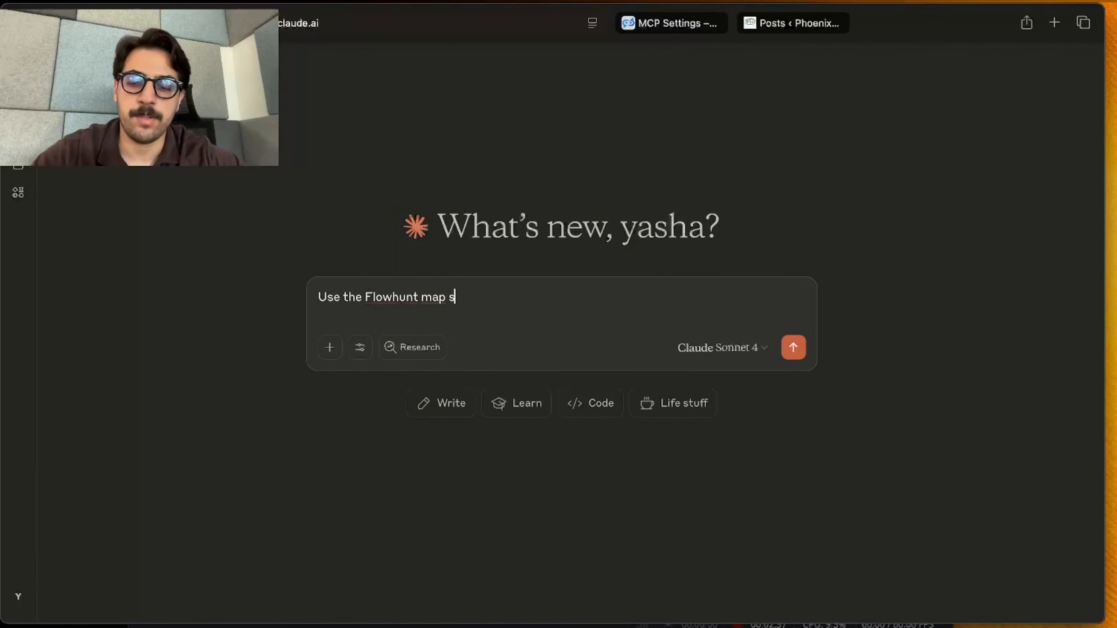
type("erver to")
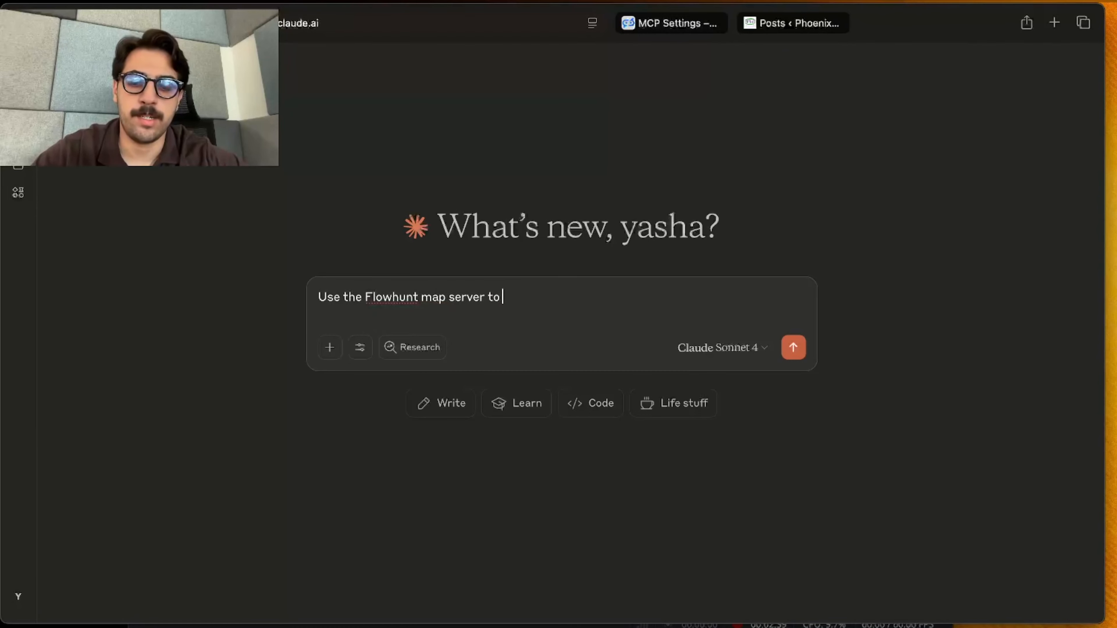
type(" creat")
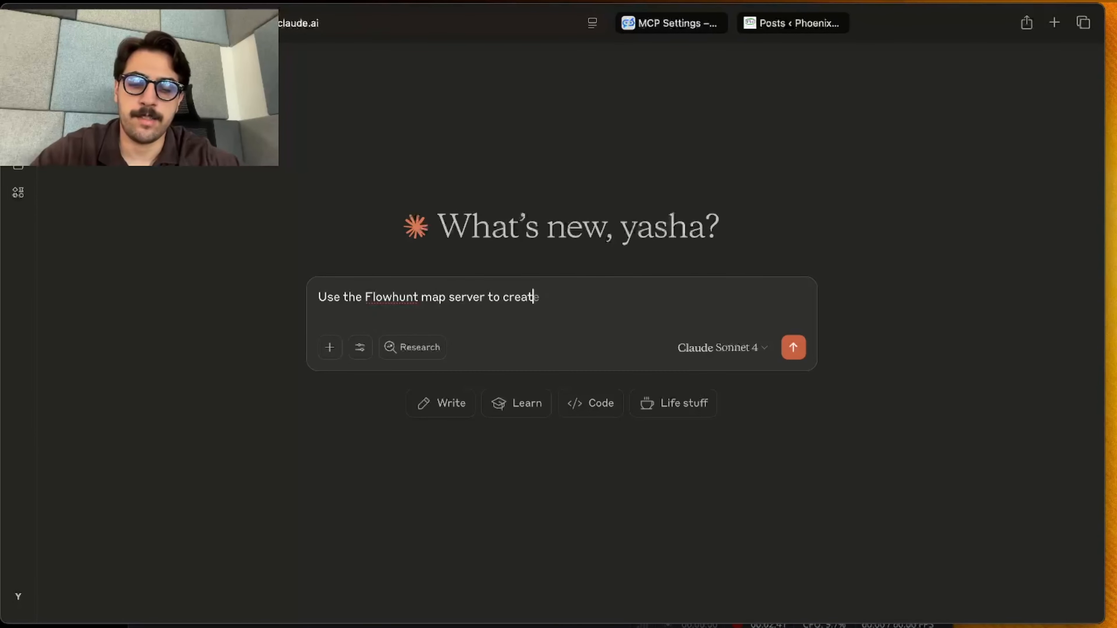
type("e a small blog")
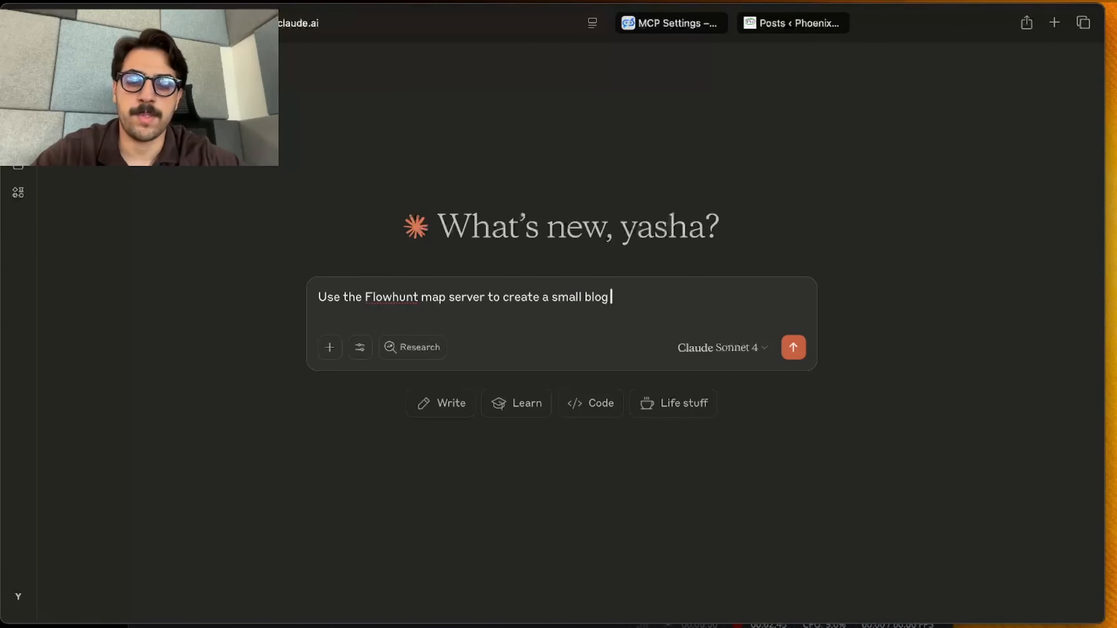
type(" post in my wordpress")
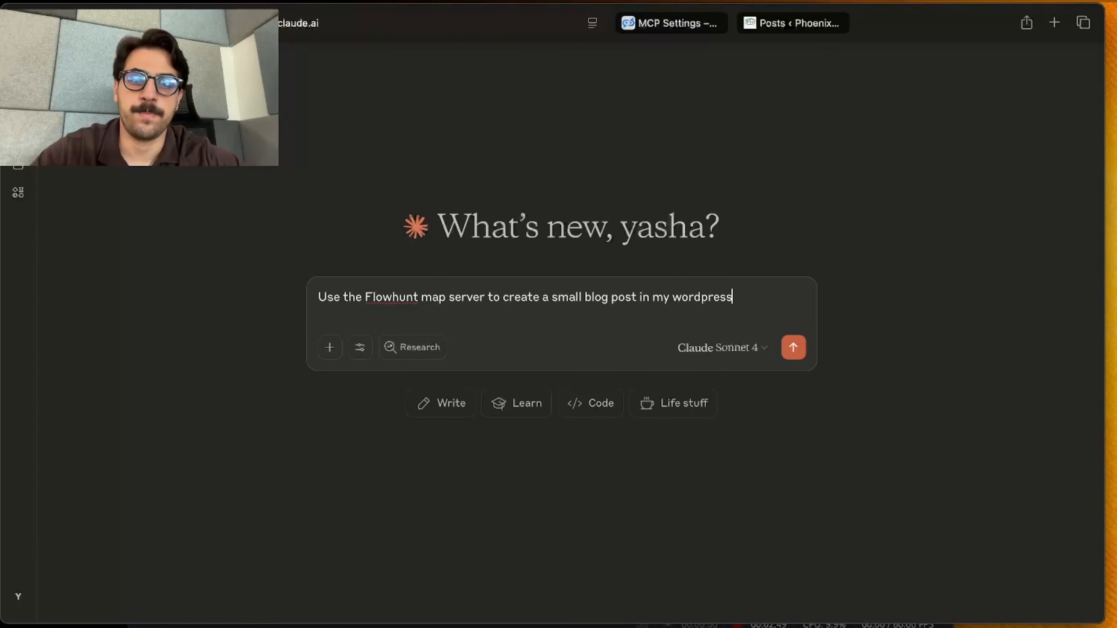
left_click(794, 347)
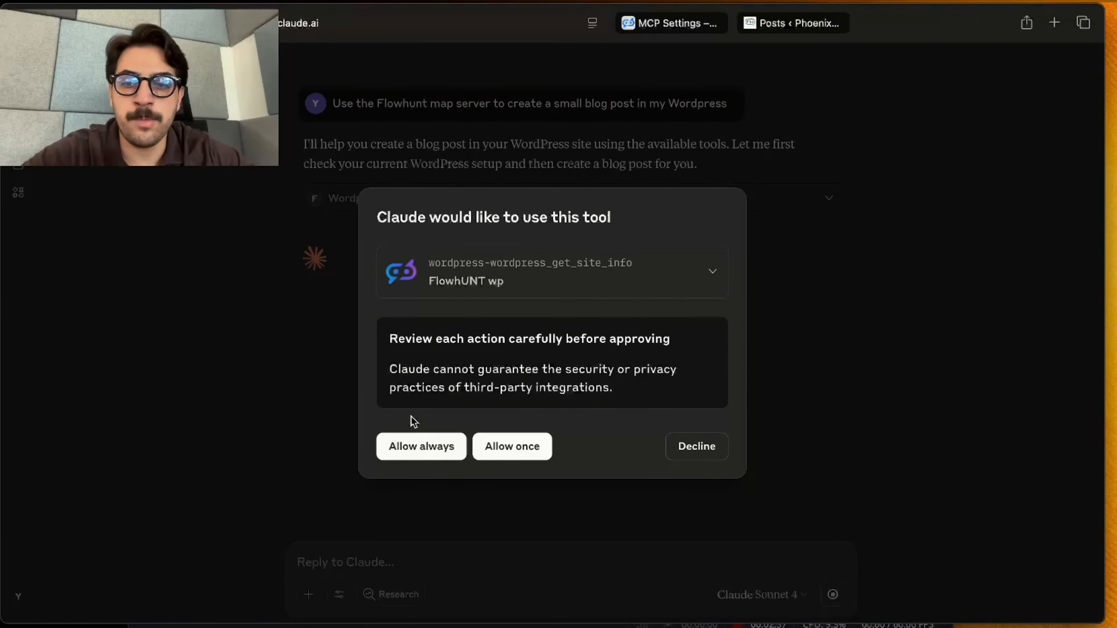
Always allow Claude to use the wordpress_get_site_info and wordpress_list_categories tools of FlowhUNT wp
left_click(404, 448)
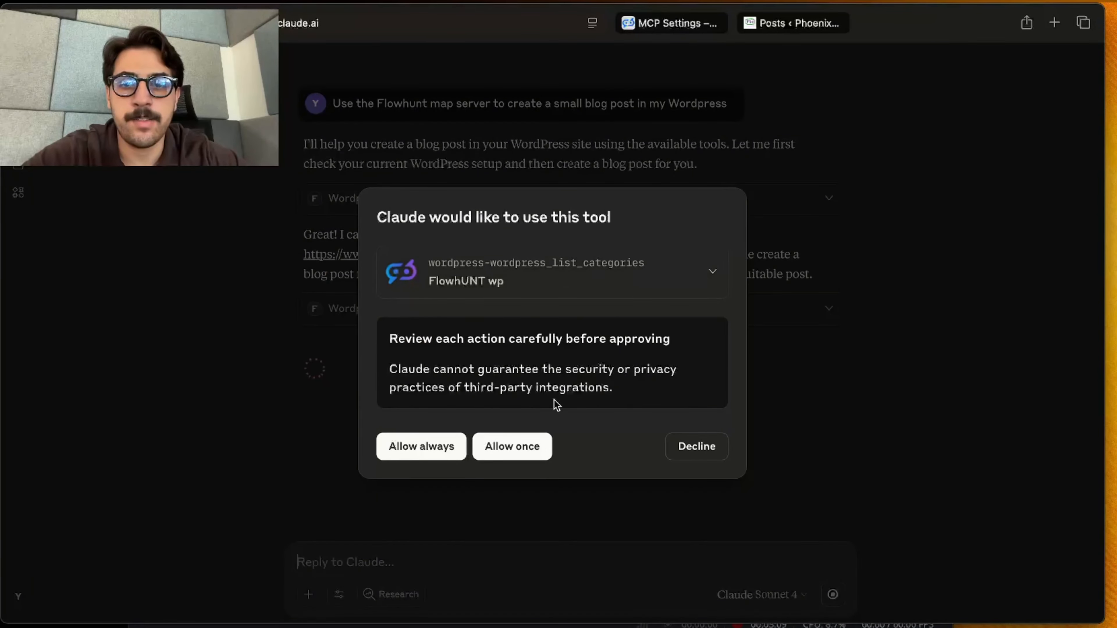
left_click(438, 440)
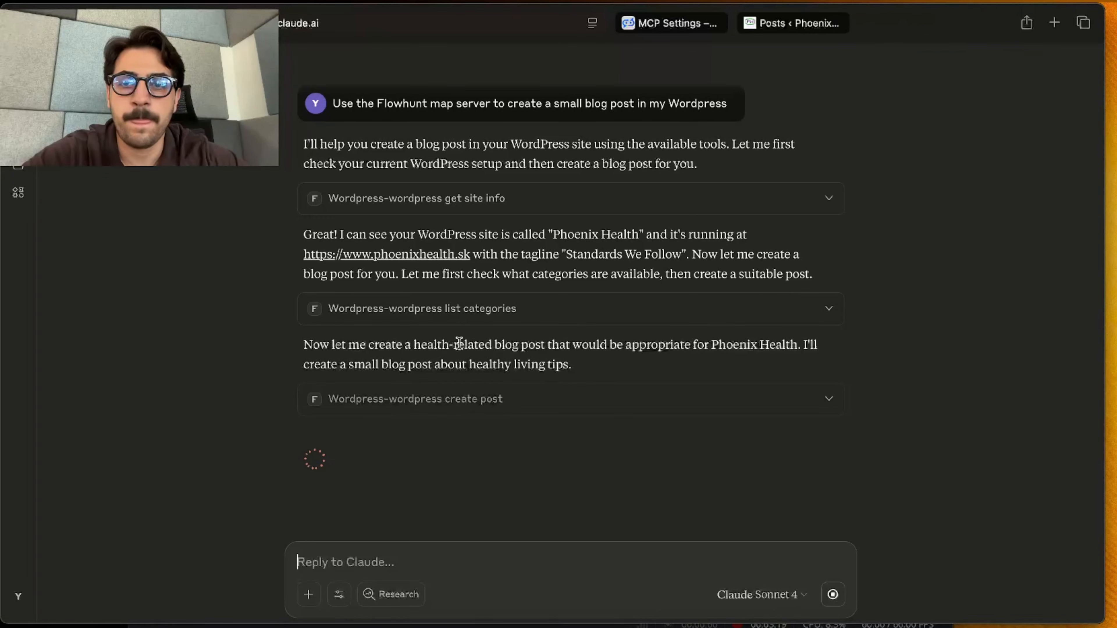
Examine the request and response details of the list categories and get site info tool calls
left_click(830, 313)
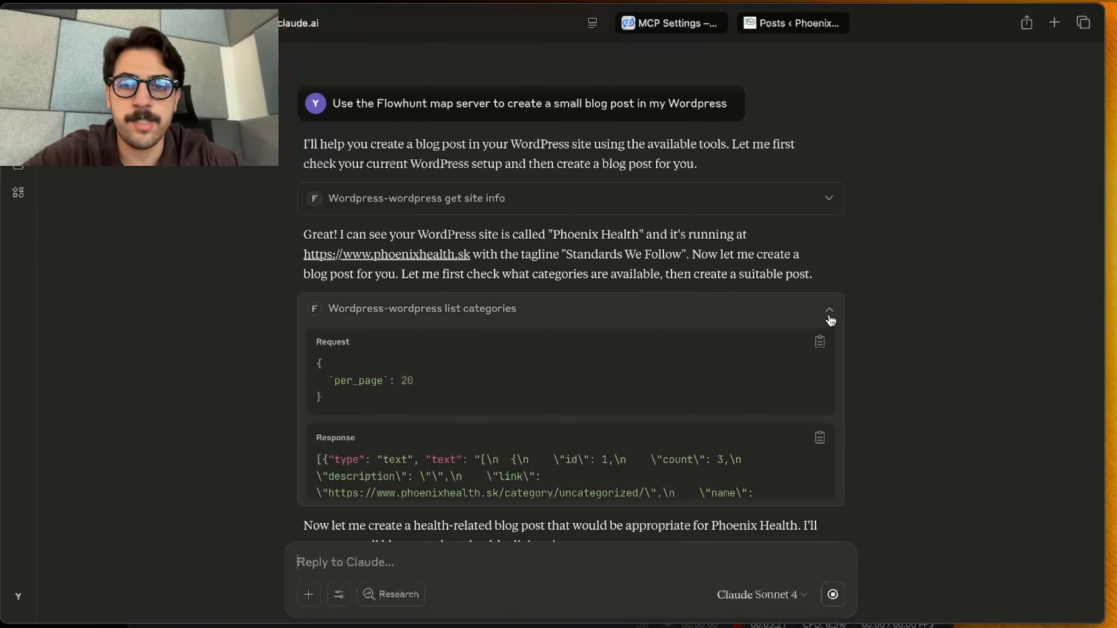
scroll(715, 426, "down", 10)
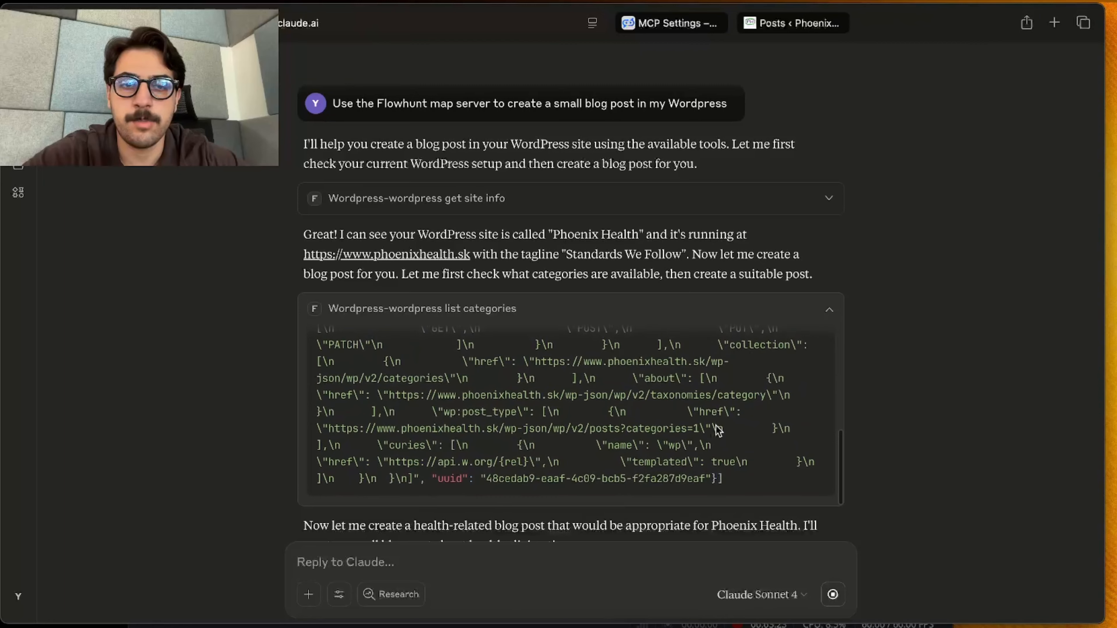
left_click(838, 309)
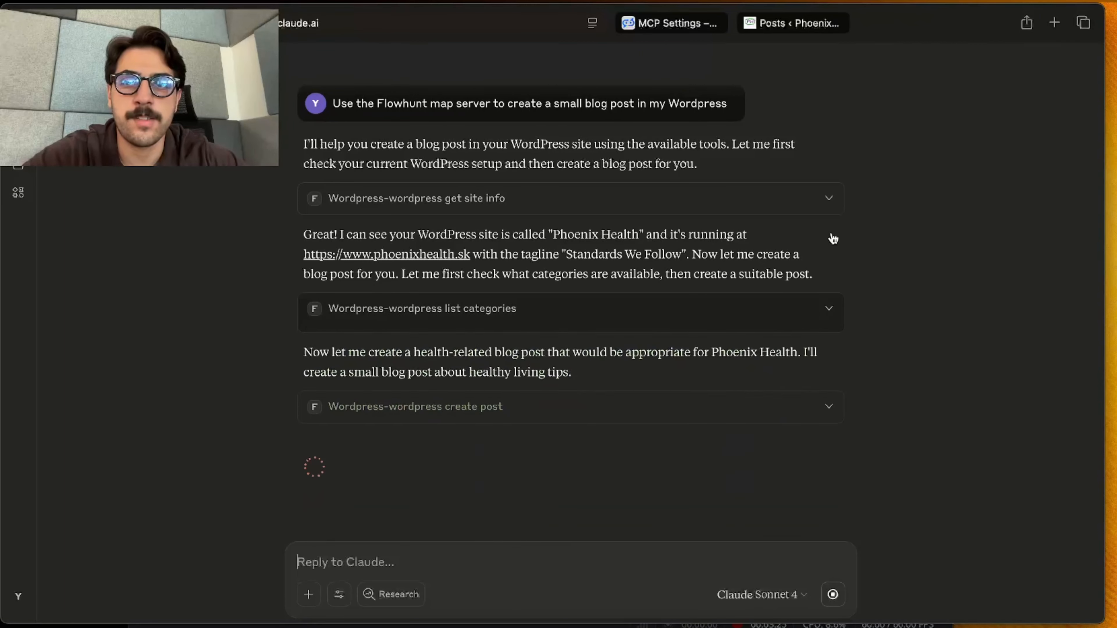
left_click(829, 199)
scroll(663, 350, "down", 10)
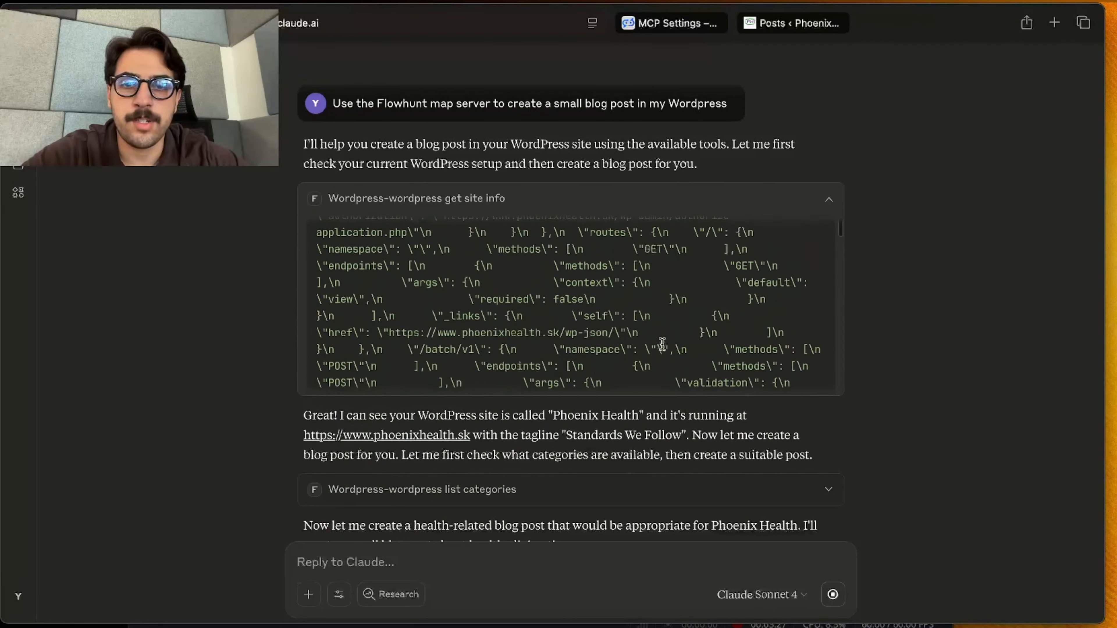
scroll(662, 344, "down", 3)
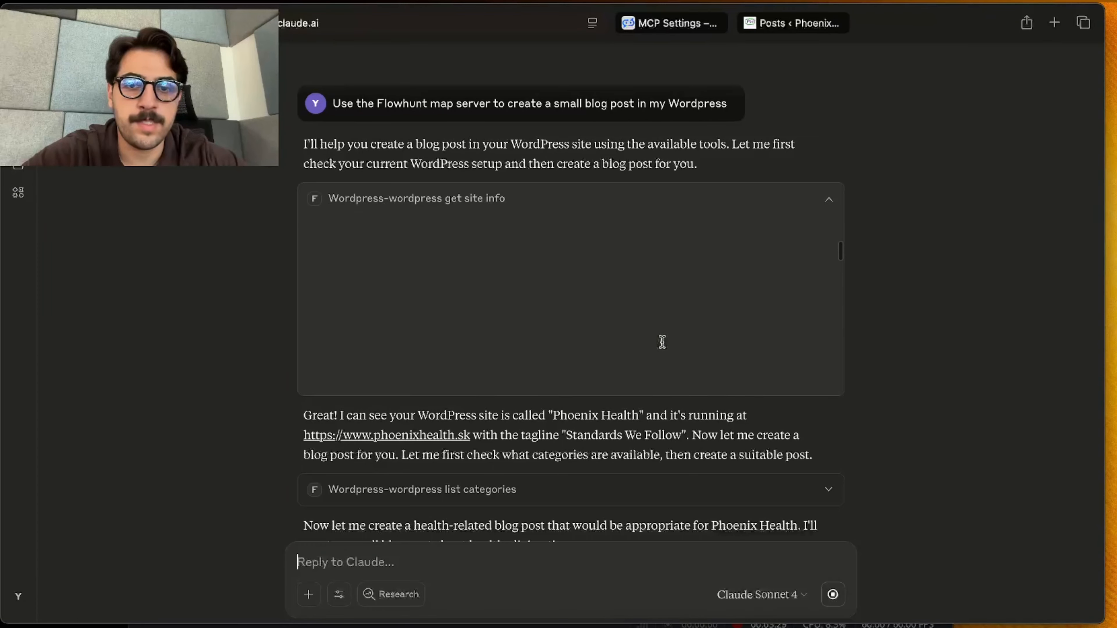
Always allow the WordPress create post tool and review the latest create post call's content and Claude's blog post summary
left_click(423, 445)
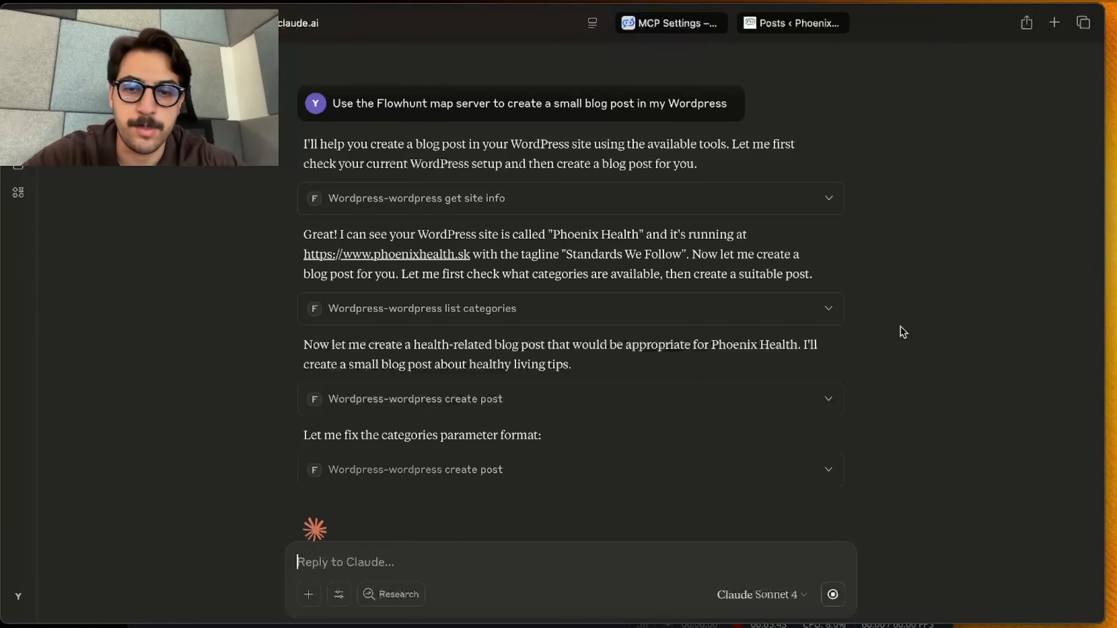
scroll(902, 330, "down", 2)
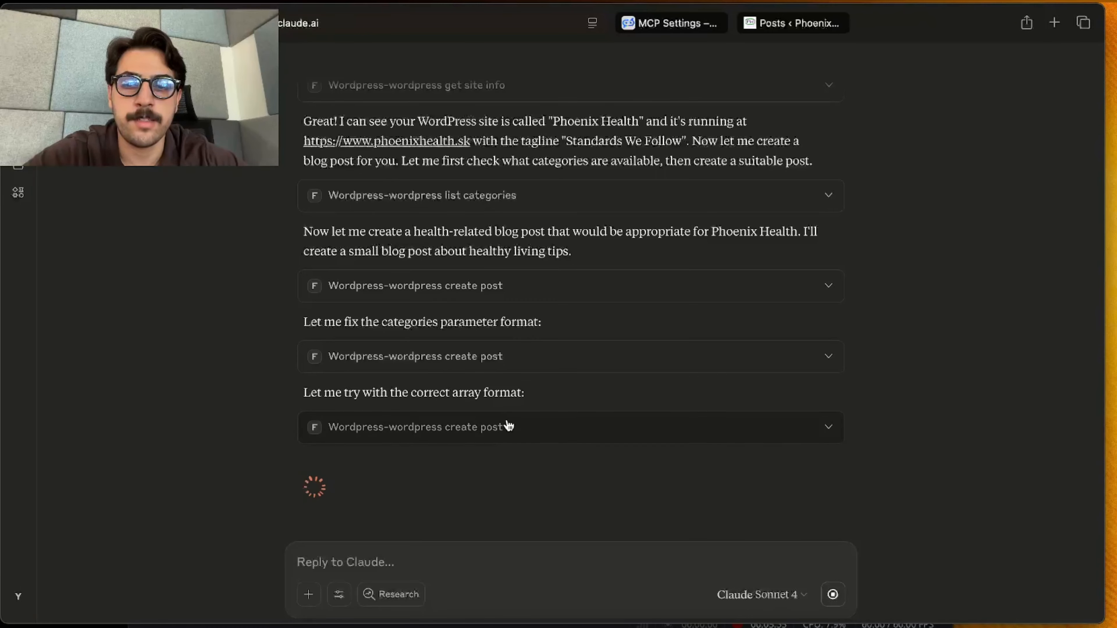
left_click(548, 439)
scroll(551, 431, "down", 3)
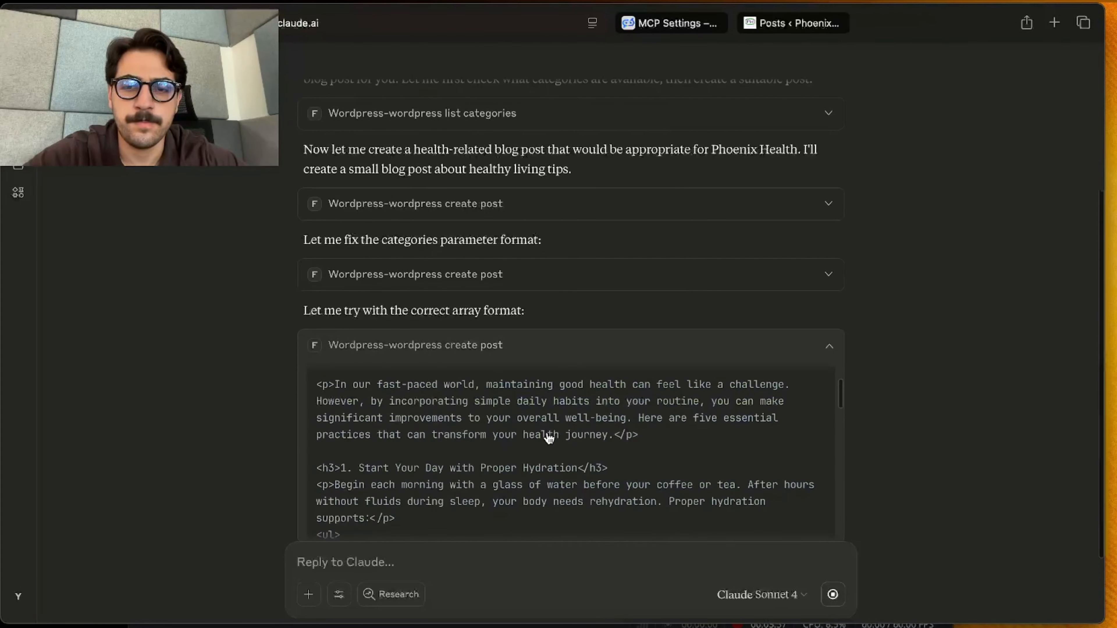
scroll(565, 317, "down", 5)
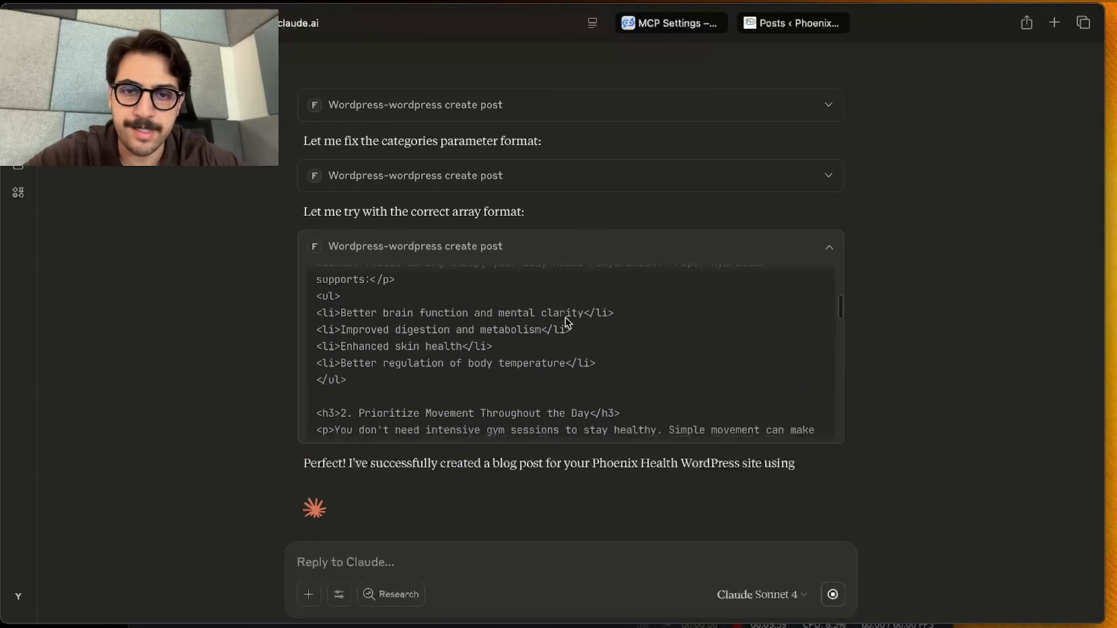
scroll(566, 318, "down", 3)
scroll(521, 515, "down", 4)
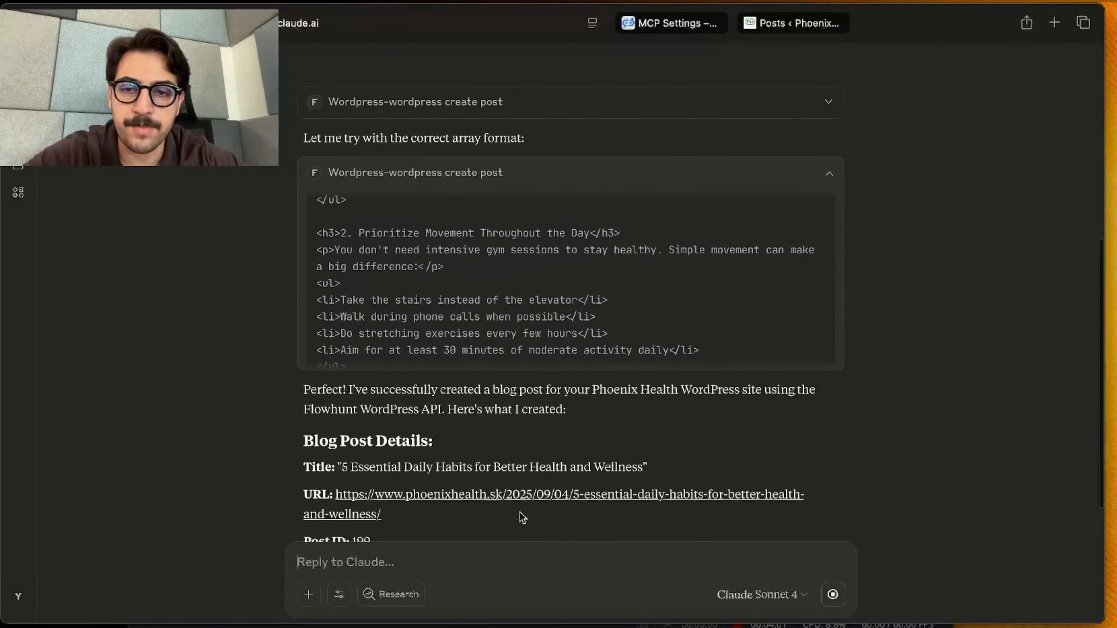
scroll(520, 509, "down", 4)
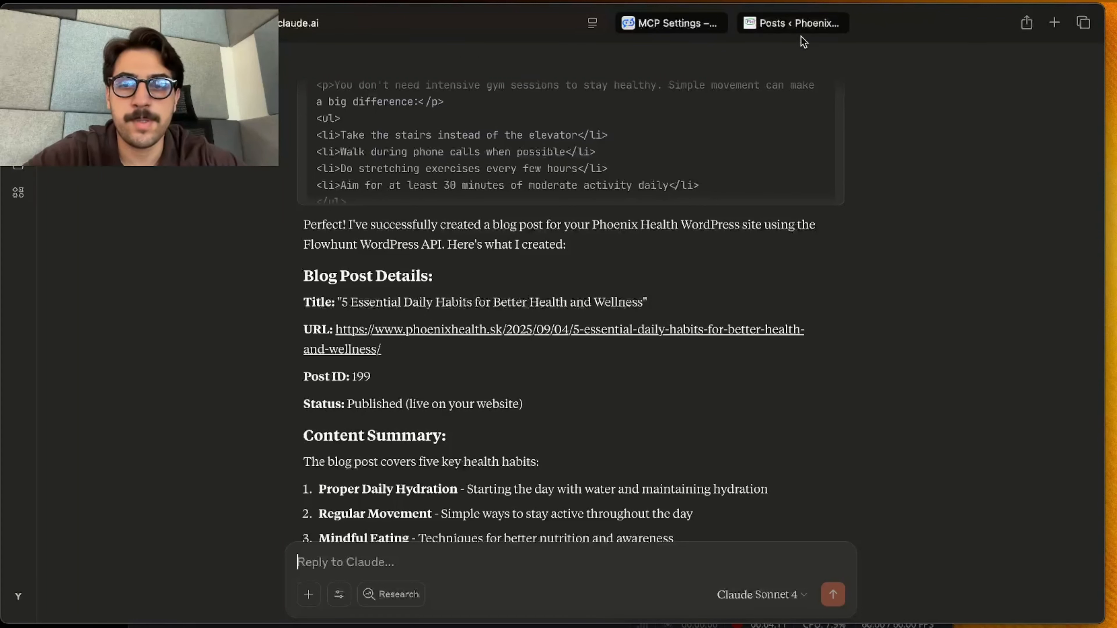
Switch to the WordPress admin and check the refreshed posts list for the new blog post
left_click(799, 25)
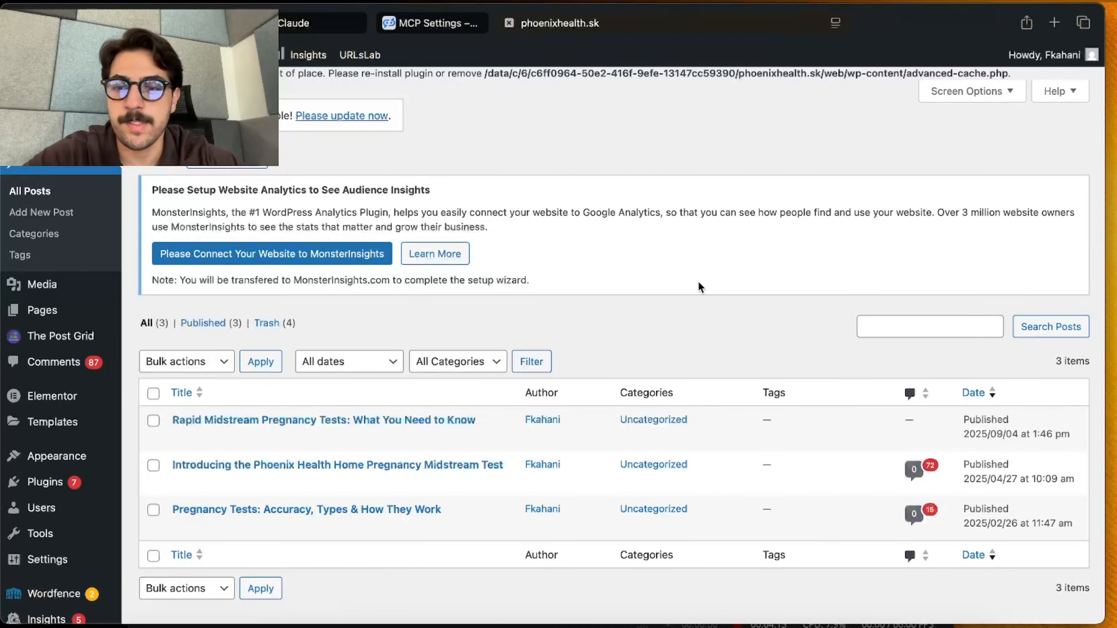
scroll(698, 281, "down", 2)
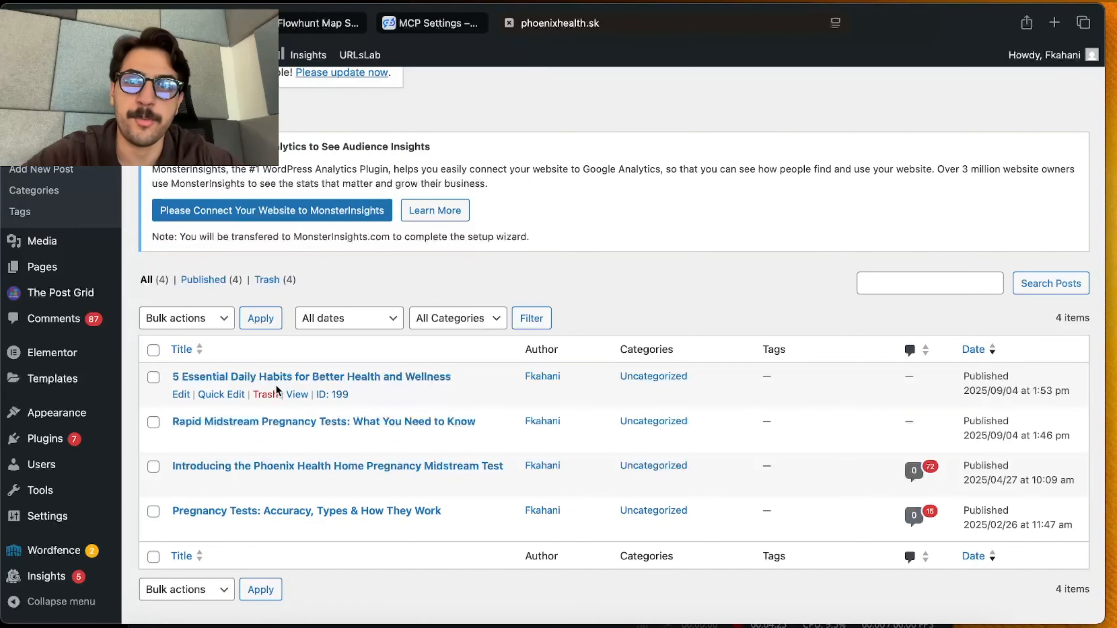
Return to the Claude chat, cancel opening the external link and review the conversation with its tool calls
left_click(307, 24)
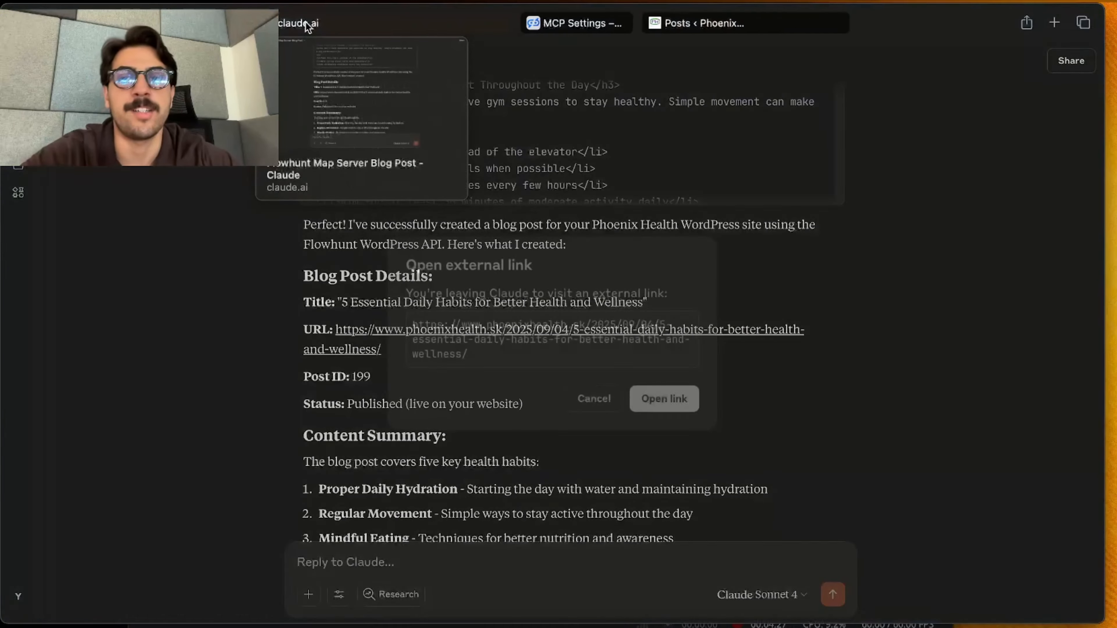
left_click(606, 410)
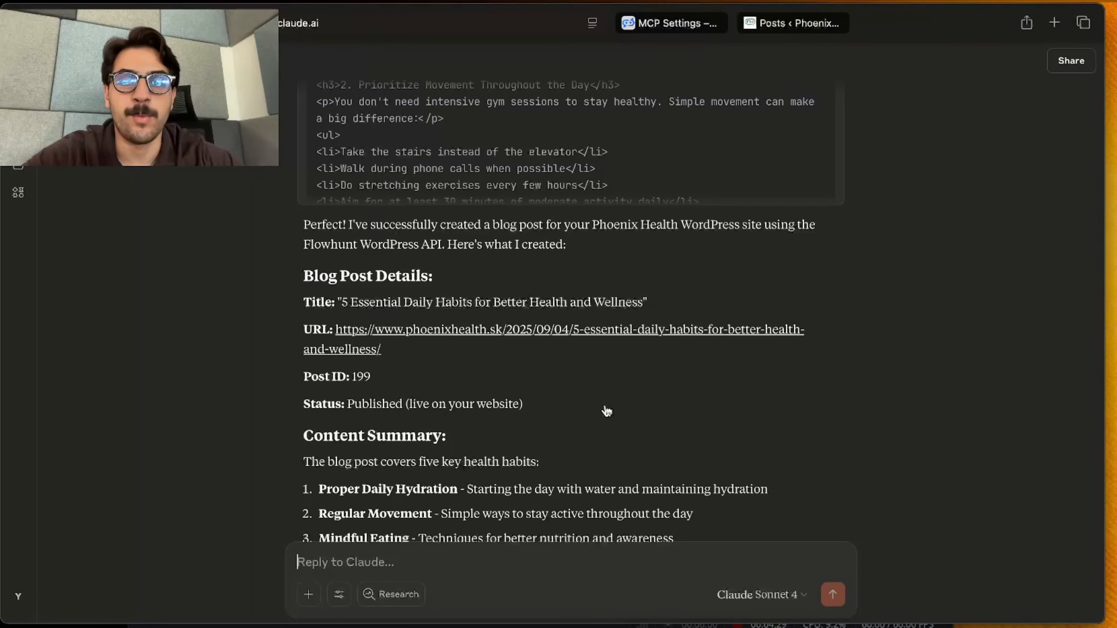
scroll(849, 396, "up", 15)
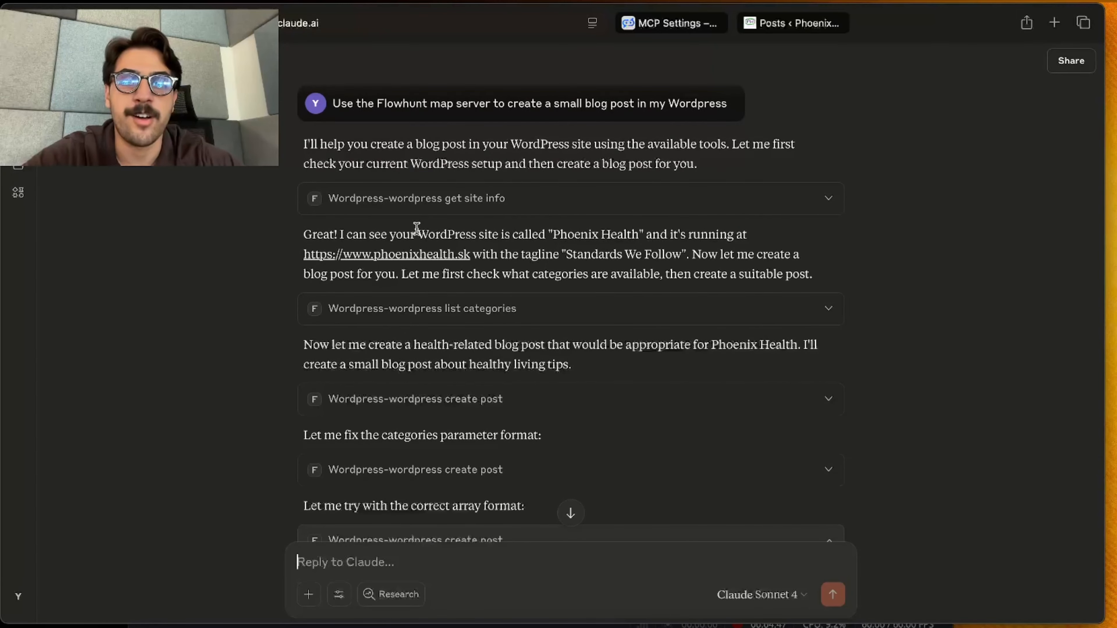
scroll(564, 399, "down", 2)
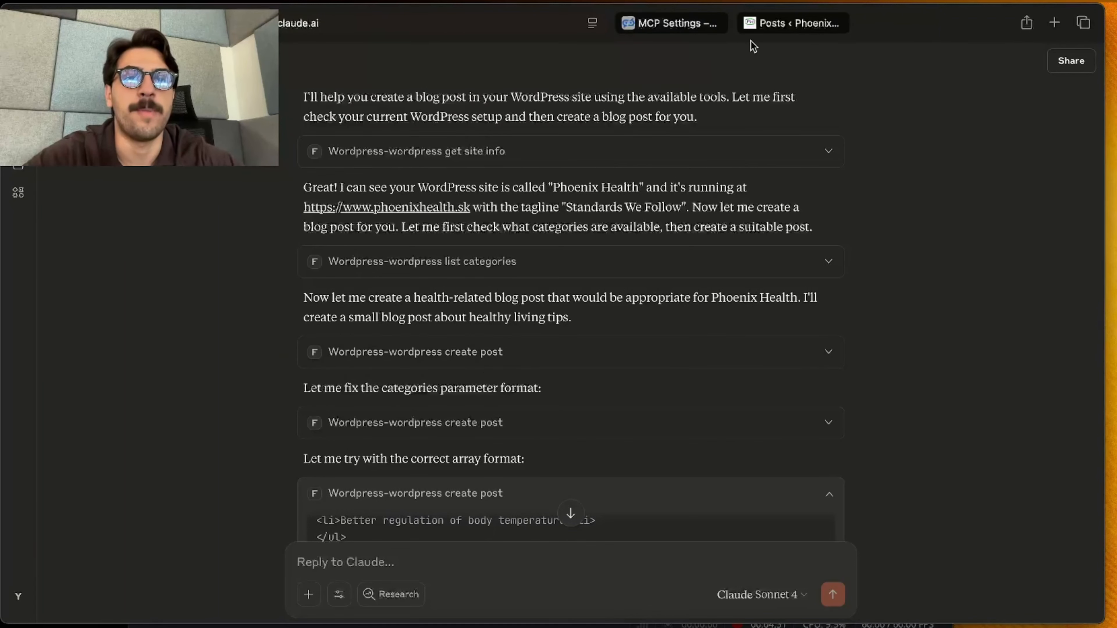
Switch to WordPress, open the post "5 Essential Daily Habits for Better Health and Wellness" in the editor and read through its content
left_click(774, 24)
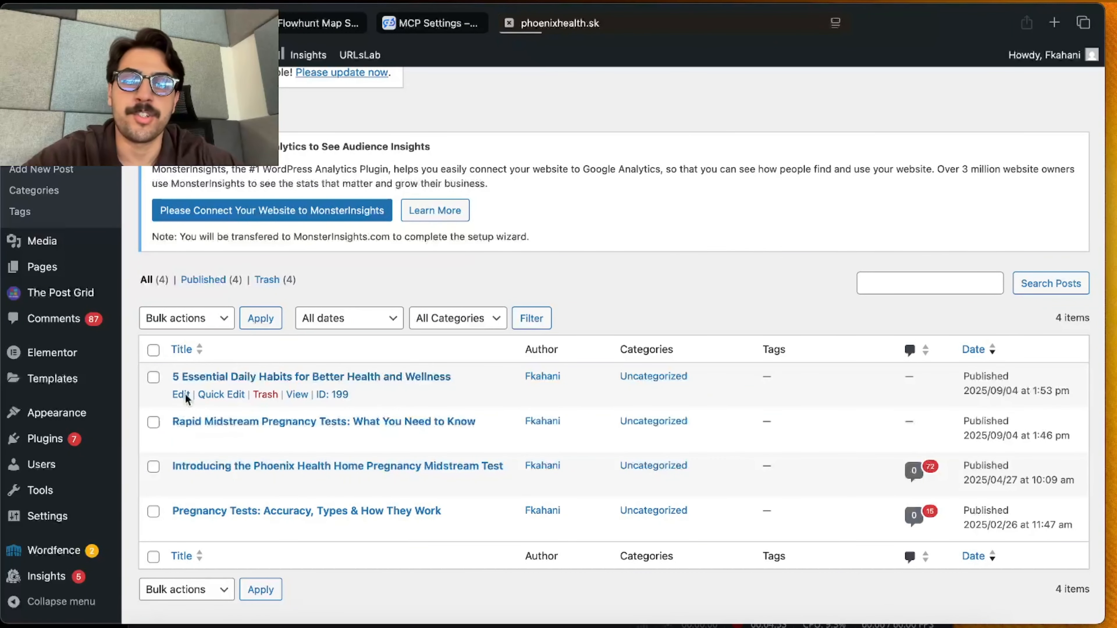
left_click(179, 394)
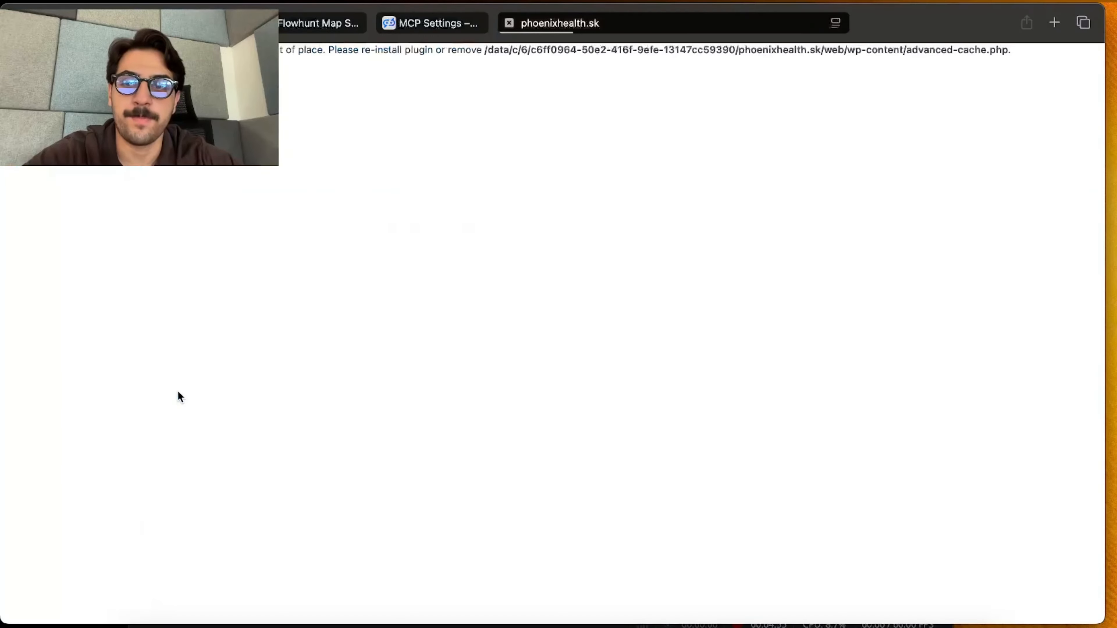
scroll(394, 391, "down", 20)
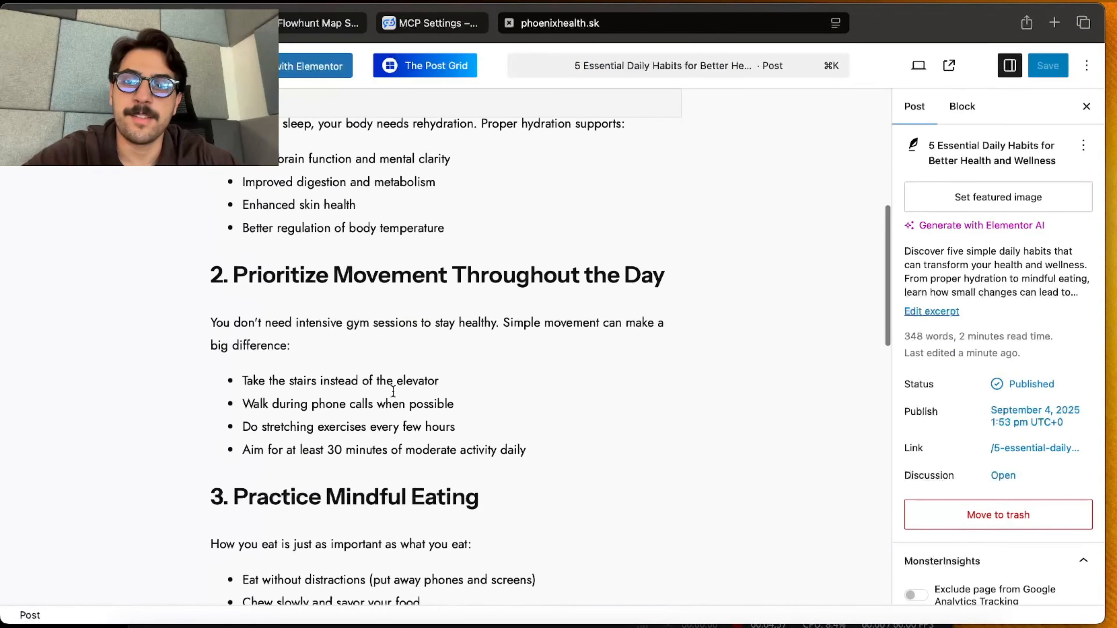
scroll(393, 391, "down", 5)
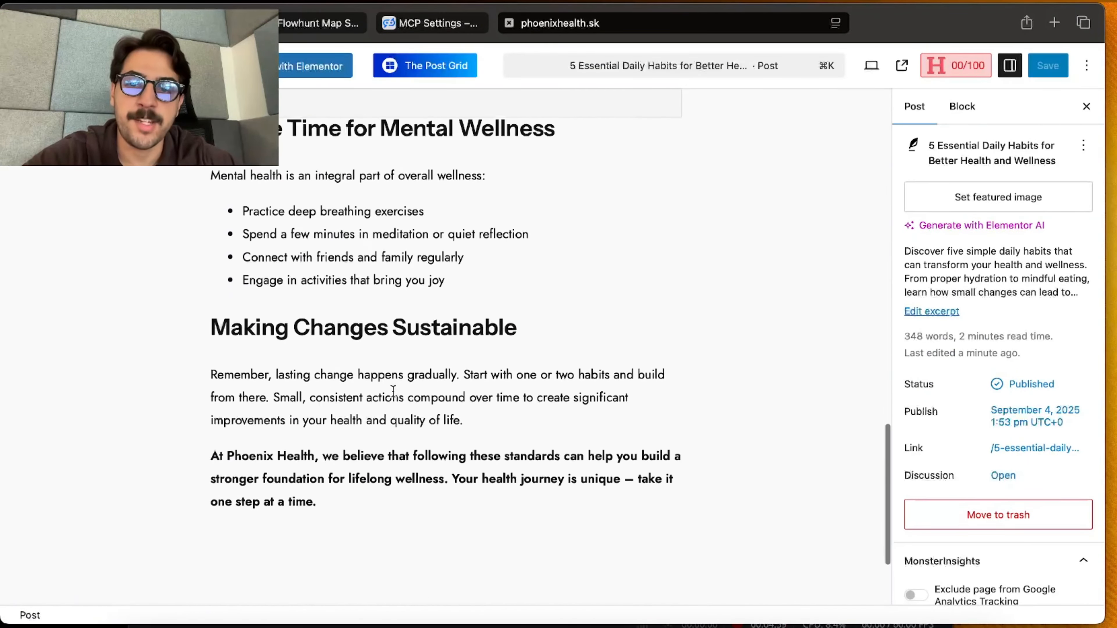
scroll(393, 394, "up", 20)
scroll(393, 395, "up", 5)
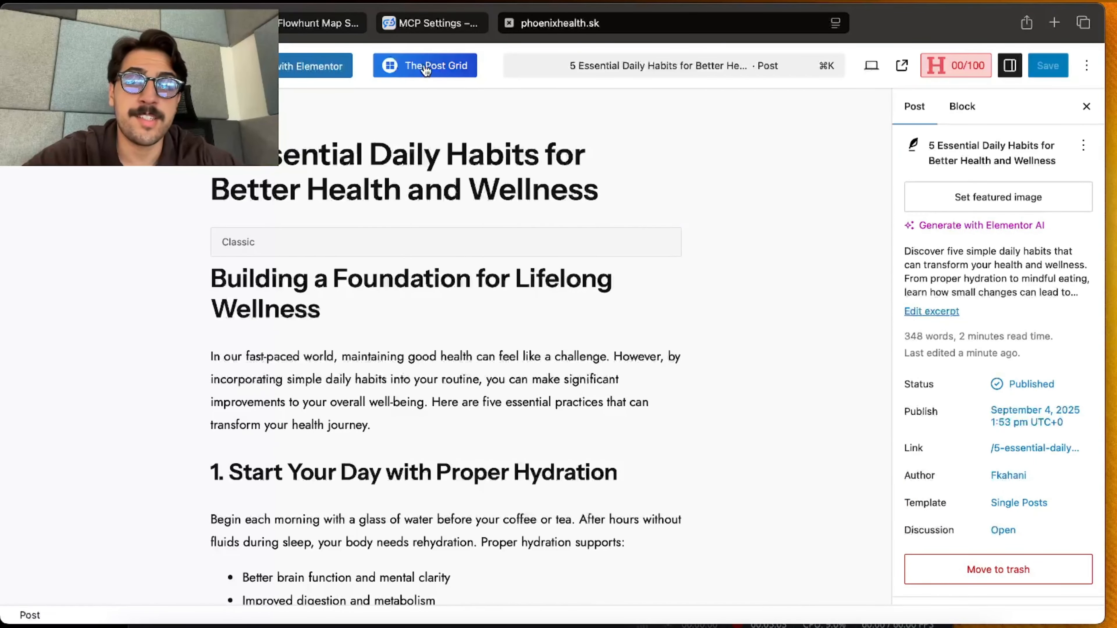
mouse_move(432, 25)
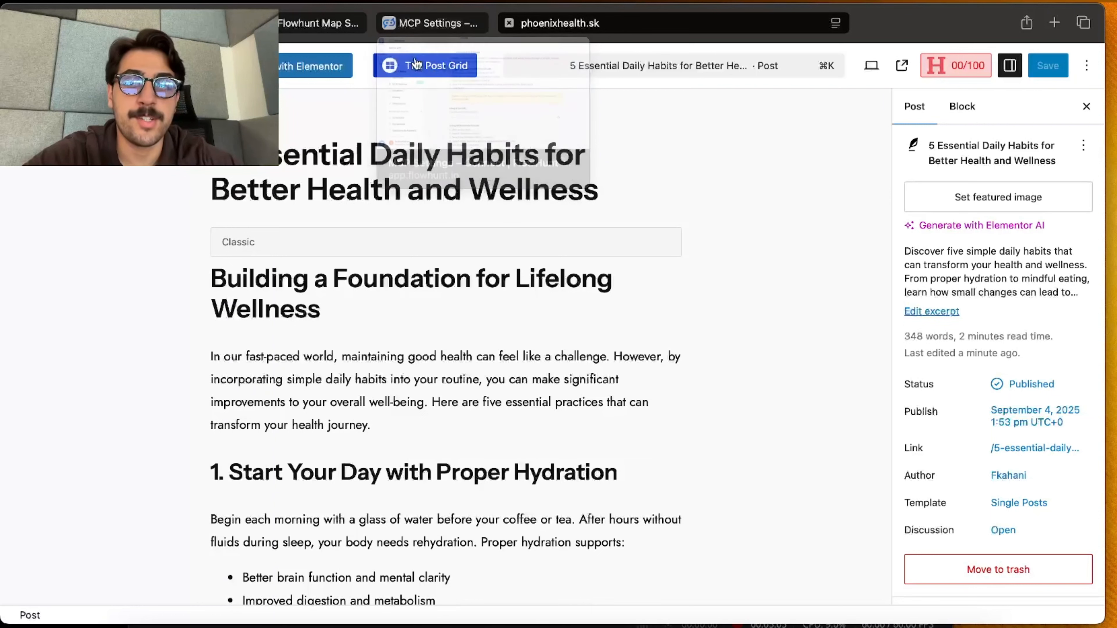